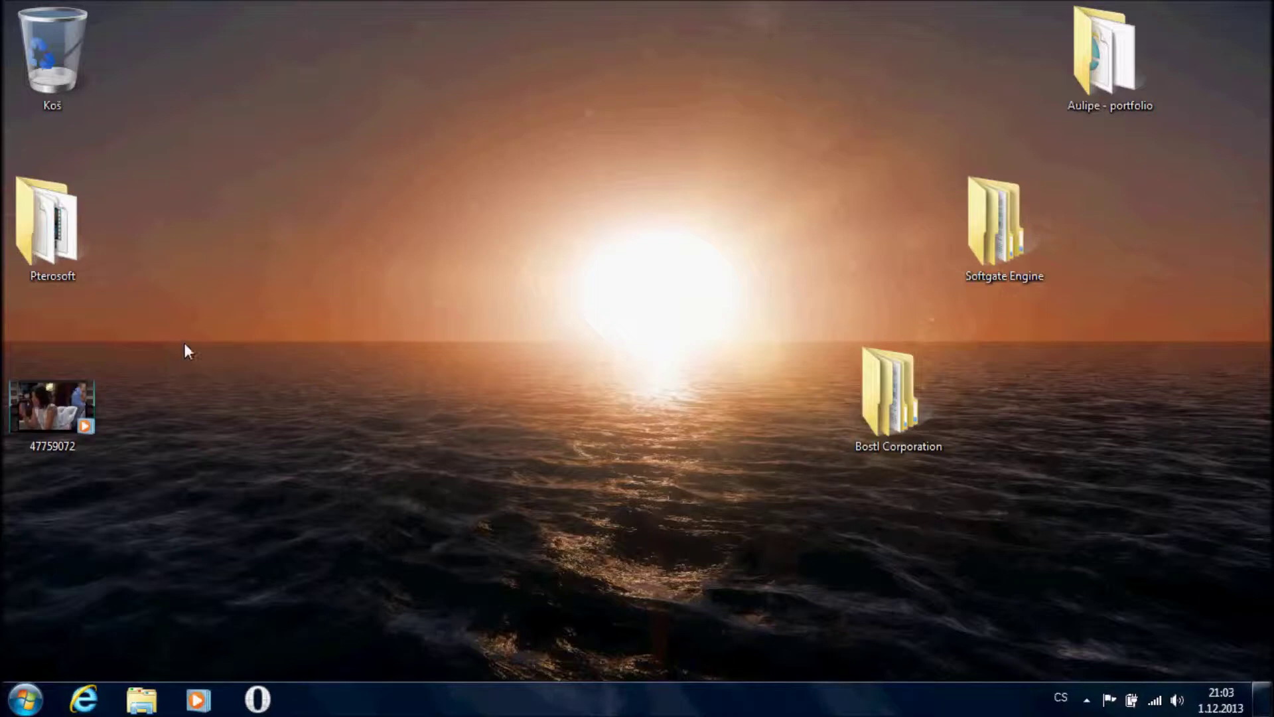
Open the Bin32 folder inside Cry Engine 3 on the Verbatim (H:) drive.
key("super")
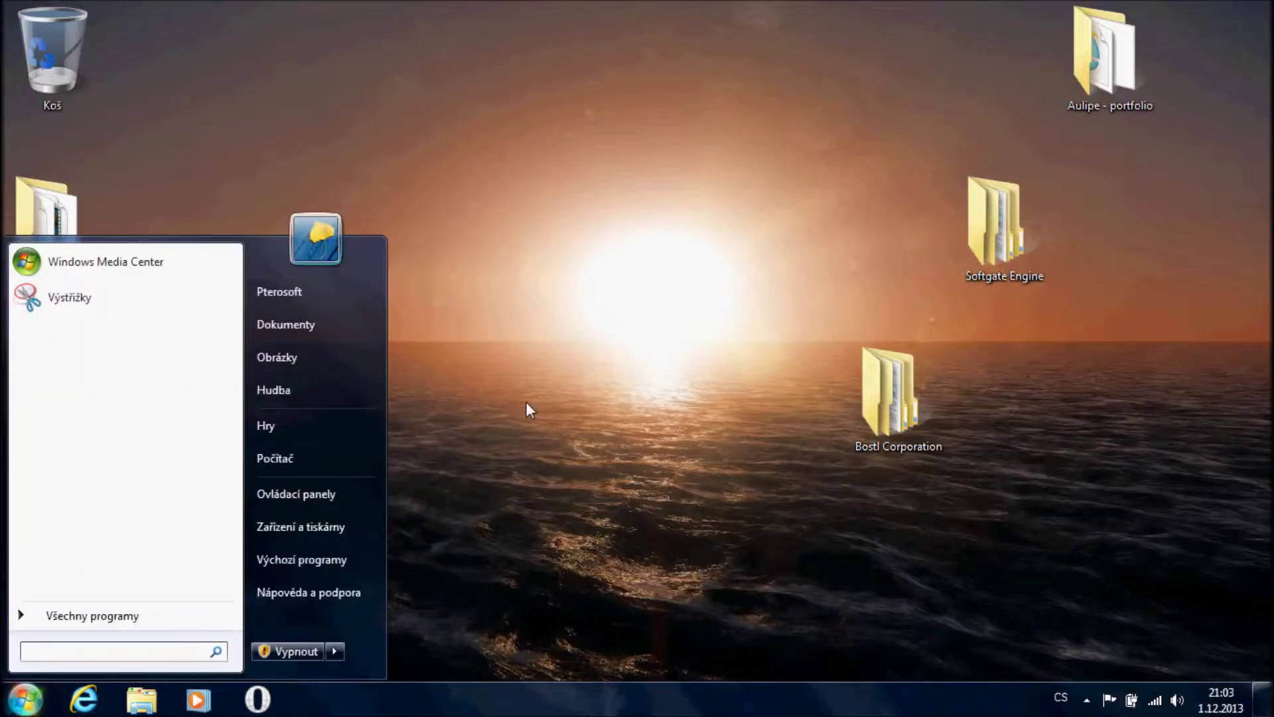
left_click(308, 459)
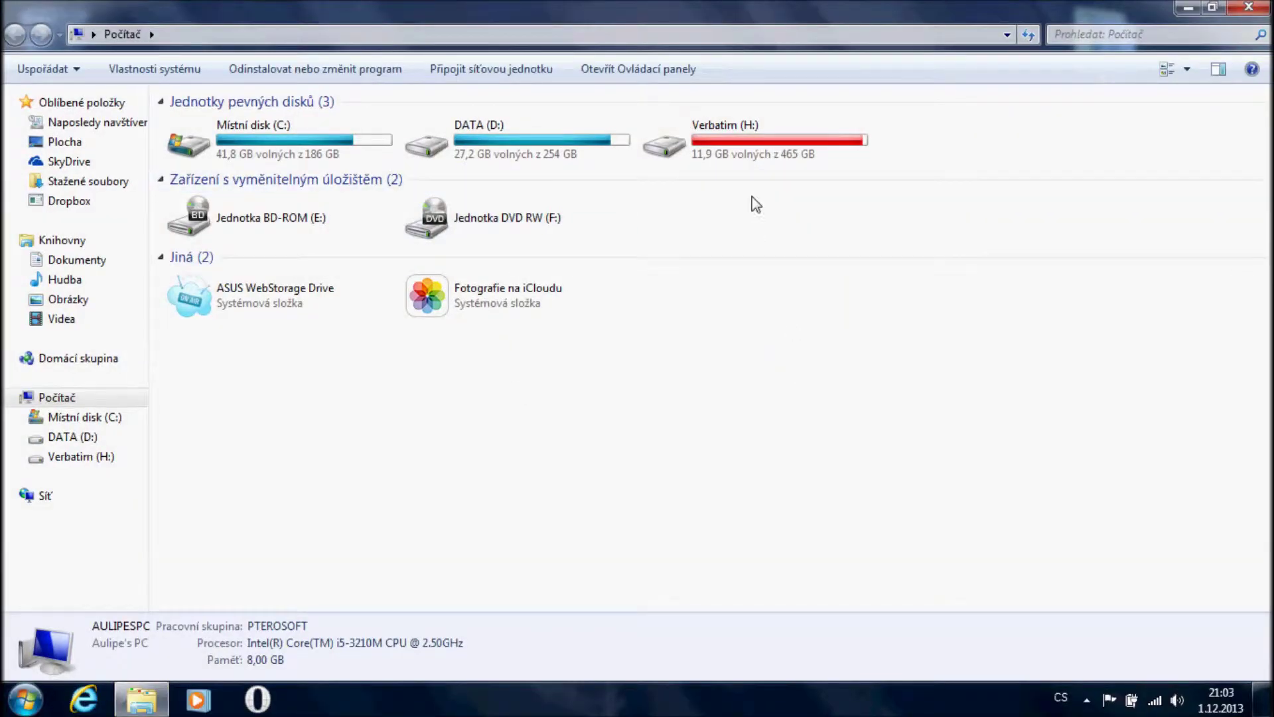
double_click(752, 150)
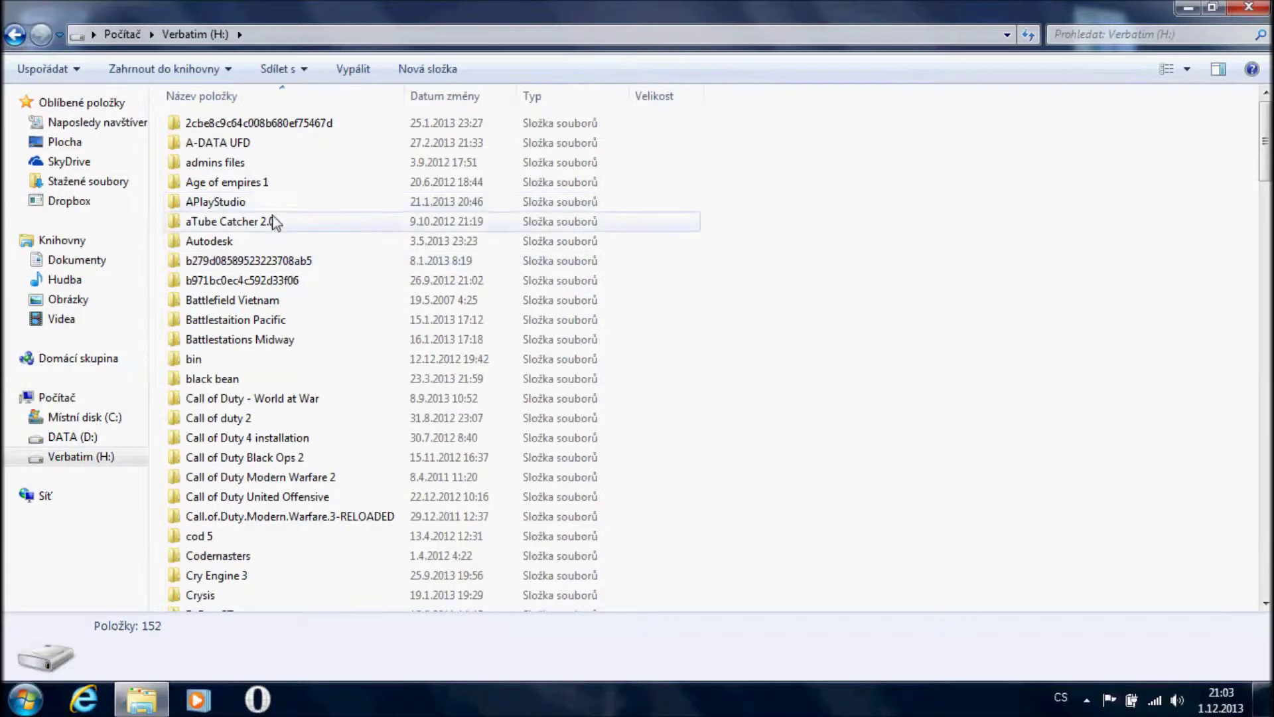
scroll(289, 501, "down", 1)
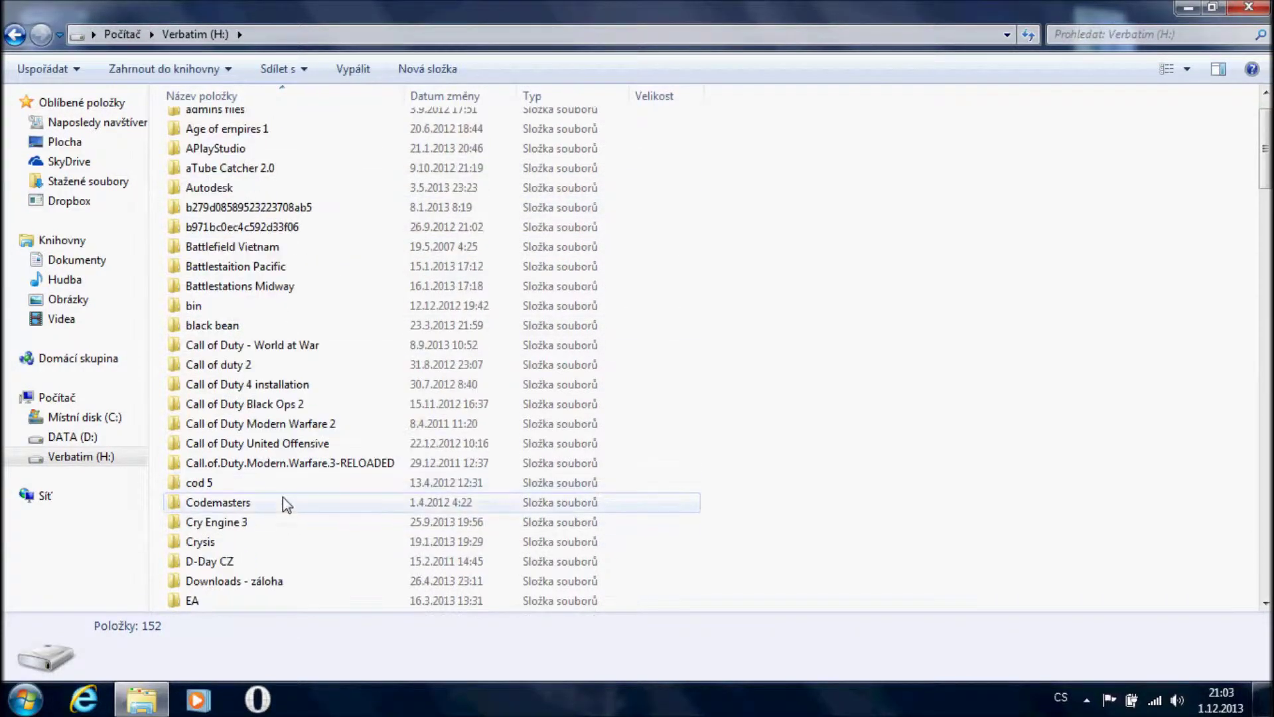
double_click(292, 523)
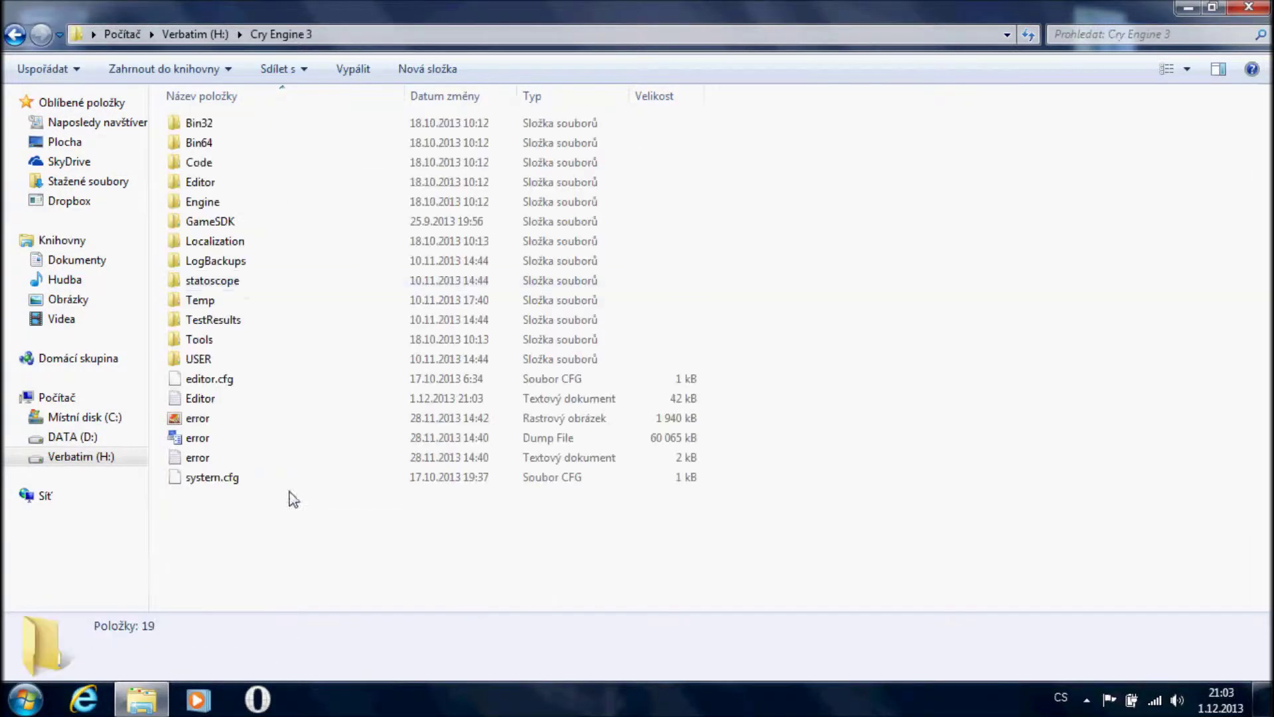
double_click(228, 130)
Look through Bin32 for the DedicatedArbitrator, DedicatedServerSDK, Editor and GameSDK applications.
scroll(264, 190, "down", 3)
scroll(268, 194, "down", 10)
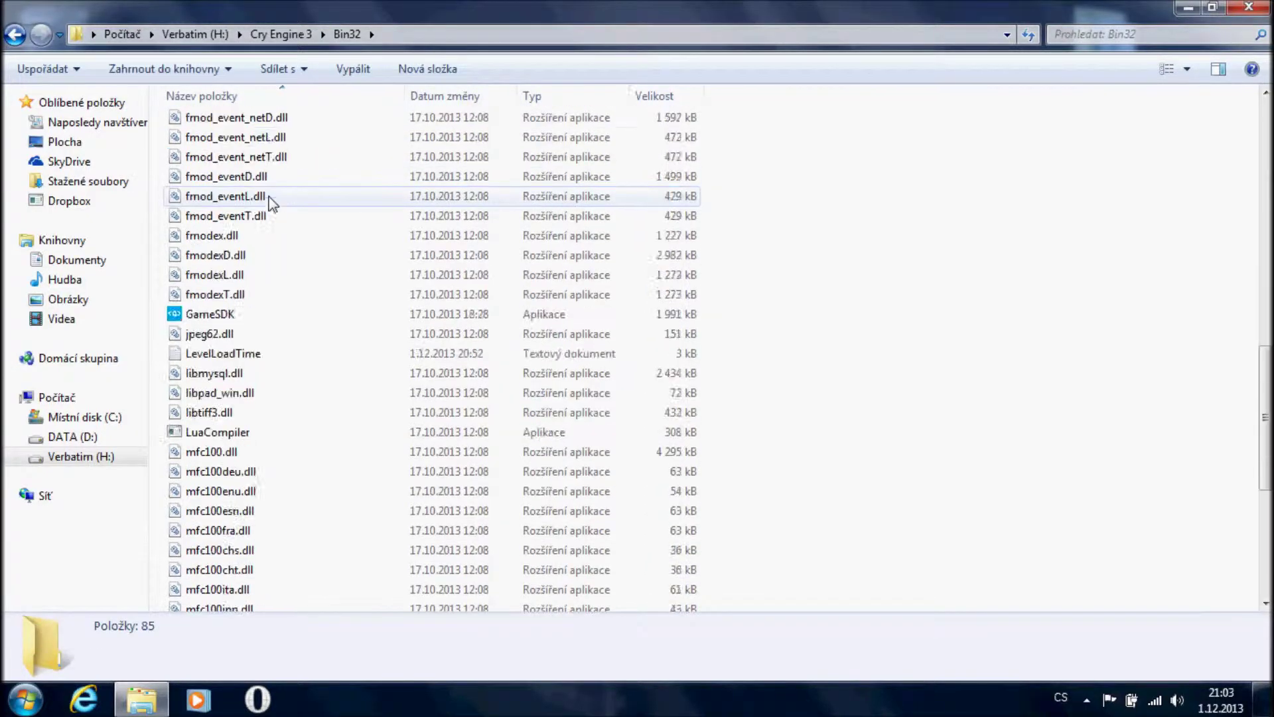
scroll(269, 197, "up", 4)
scroll(269, 199, "up", 6)
scroll(219, 345, "down", 3)
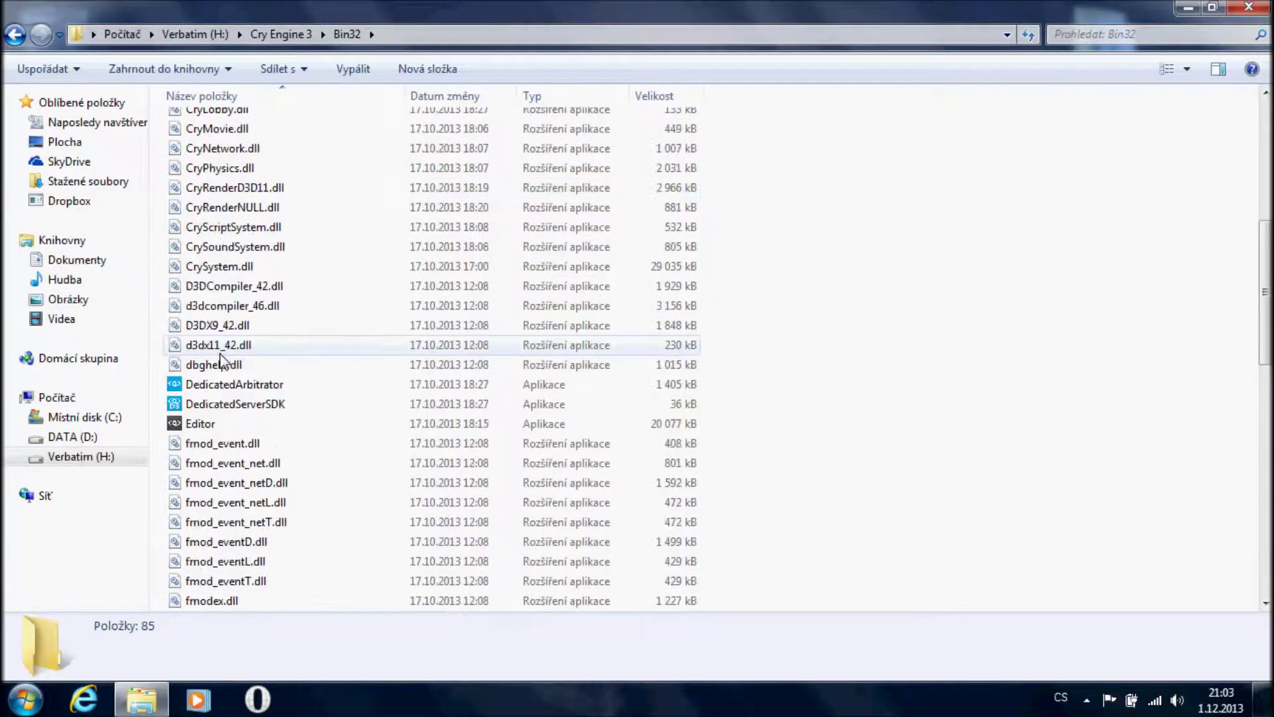
left_click(283, 388)
left_click(289, 402)
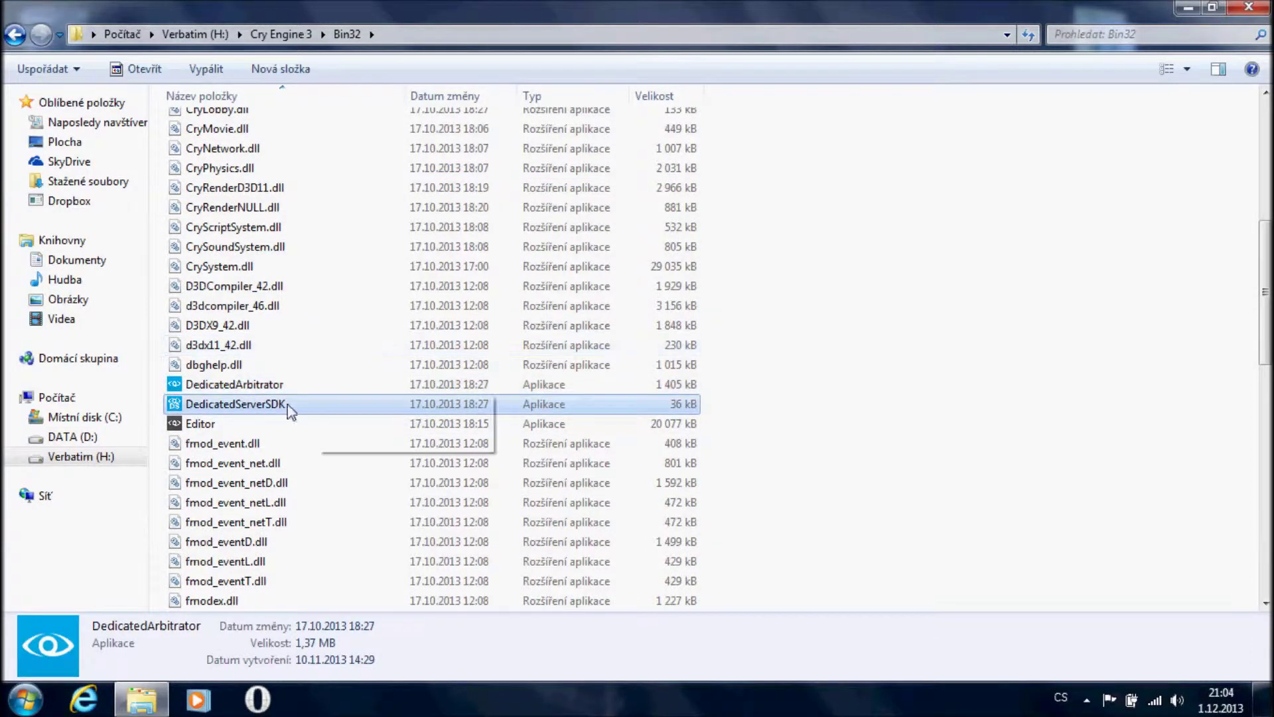
left_click(257, 427)
scroll(262, 438, "down", 4)
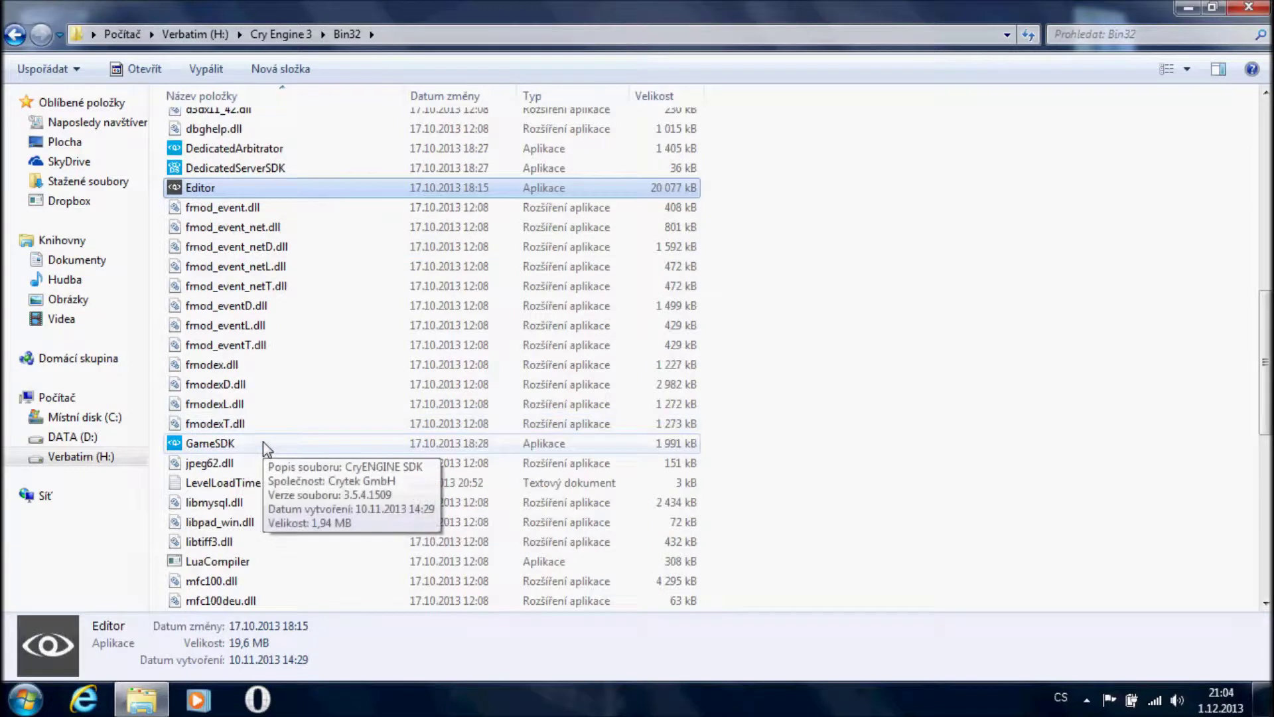
left_click(358, 443)
scroll(339, 428, "down", 8)
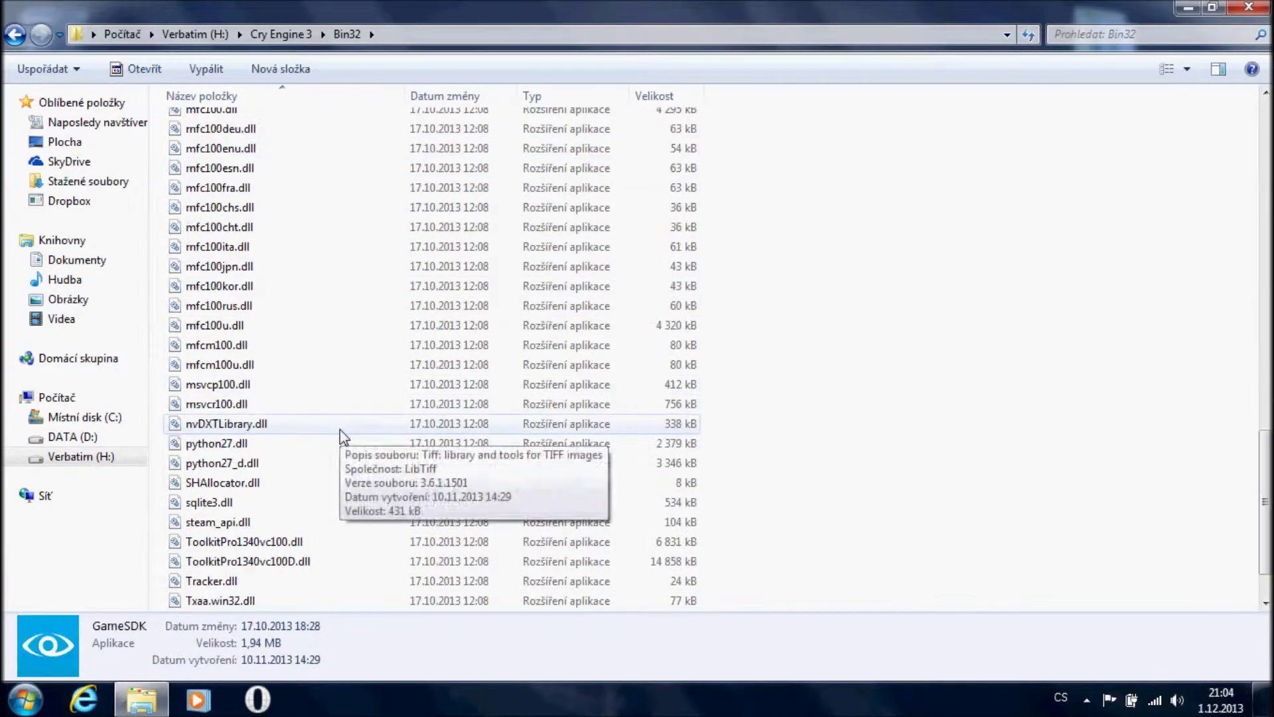
scroll(287, 272, "up", 8)
scroll(287, 272, "up", 1)
left_click(286, 236)
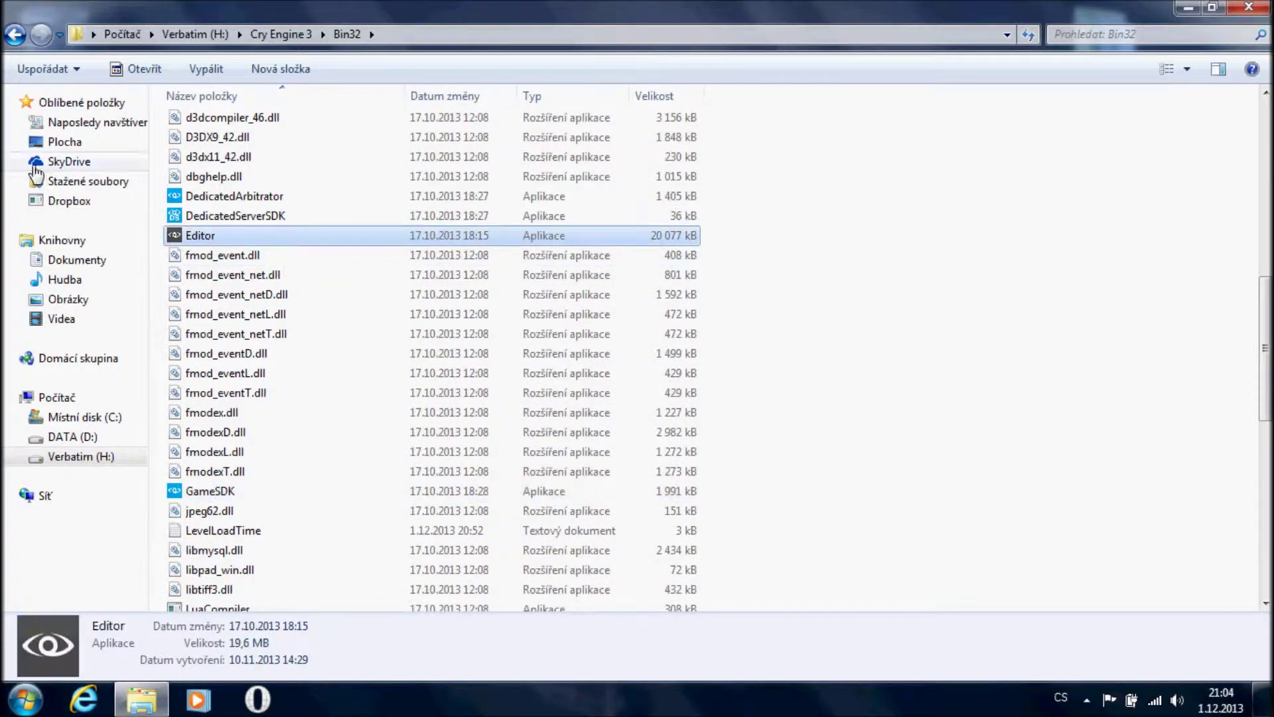
Return to the Cry Engine 3 folder, reopen Bin32 and select the Editor application.
scroll(285, 237, "up", 1)
left_click(282, 34)
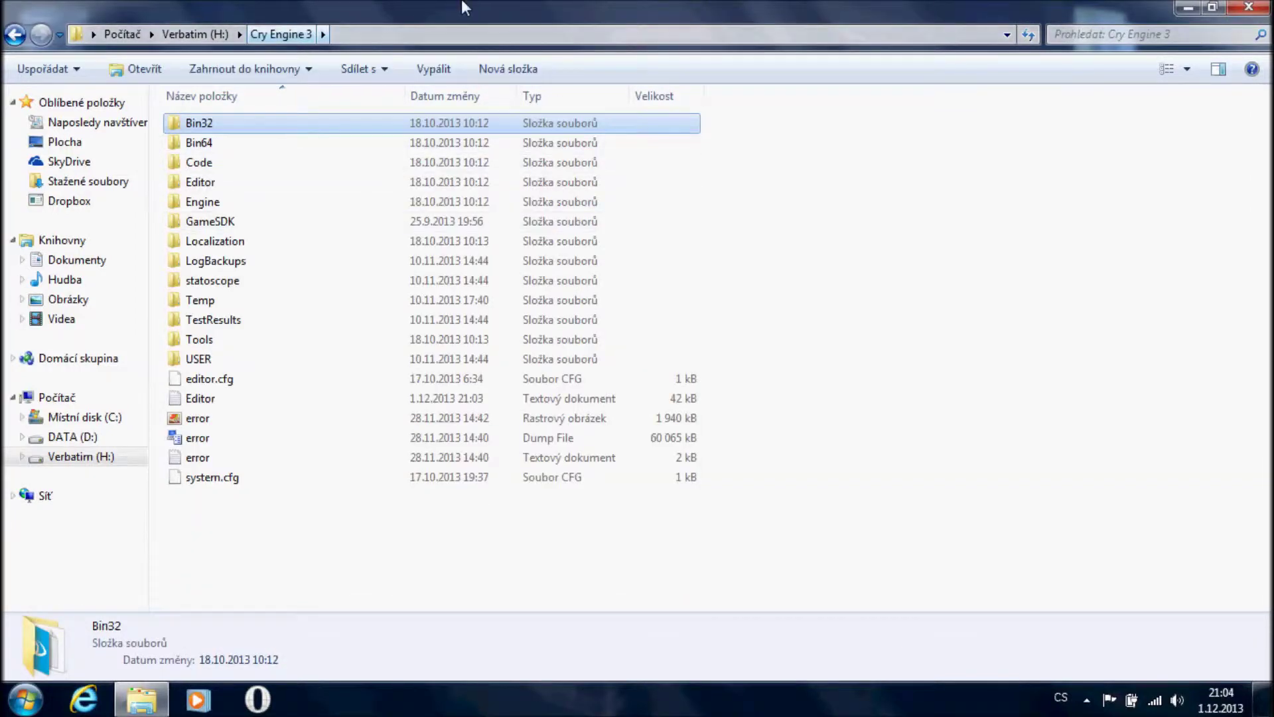
left_click_drag(255, 509, 385, 522)
double_click(298, 128)
scroll(262, 531, "down", 3)
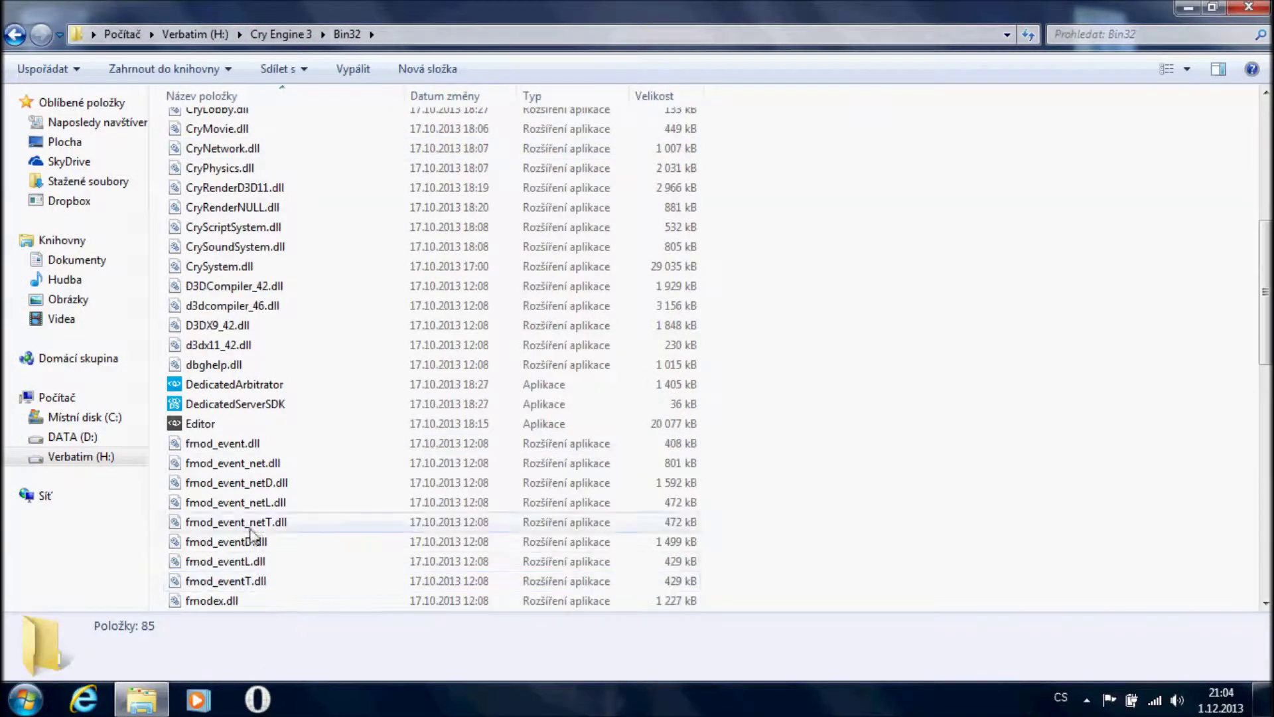
left_click(237, 426)
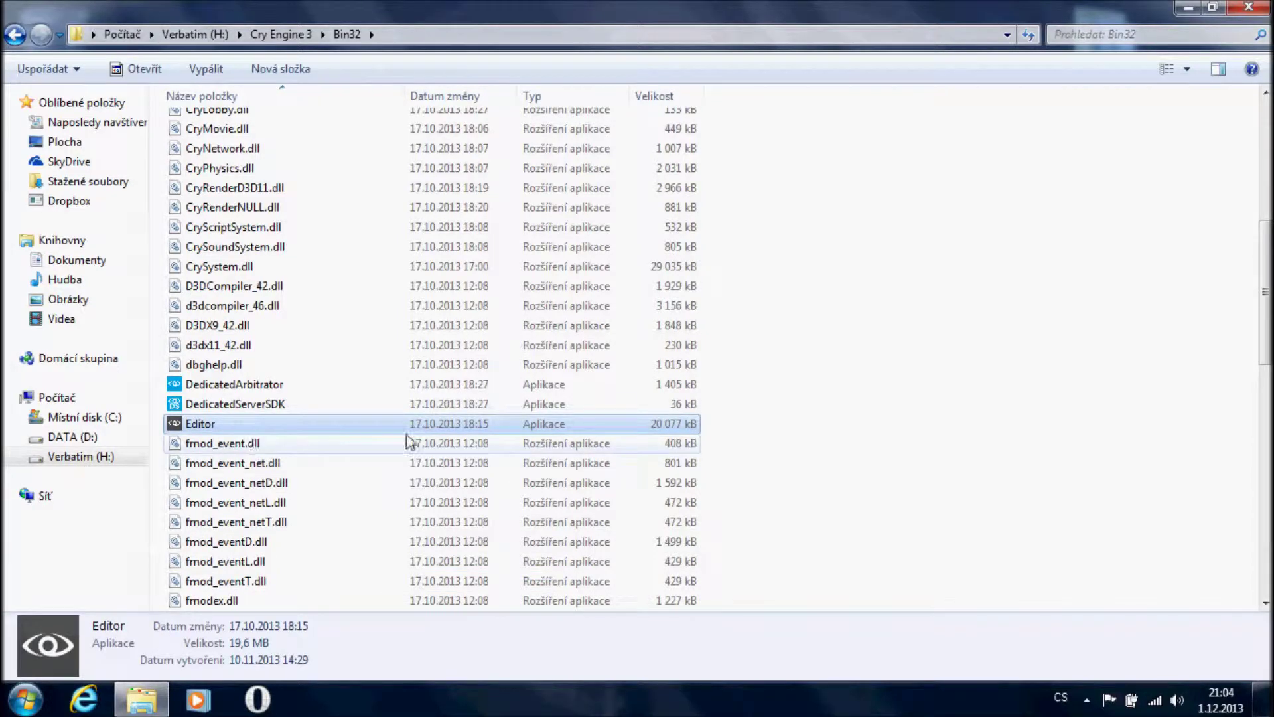
Close the Bin32 folder window and open the Pterosoft folder on the desktop.
left_click(1249, 7)
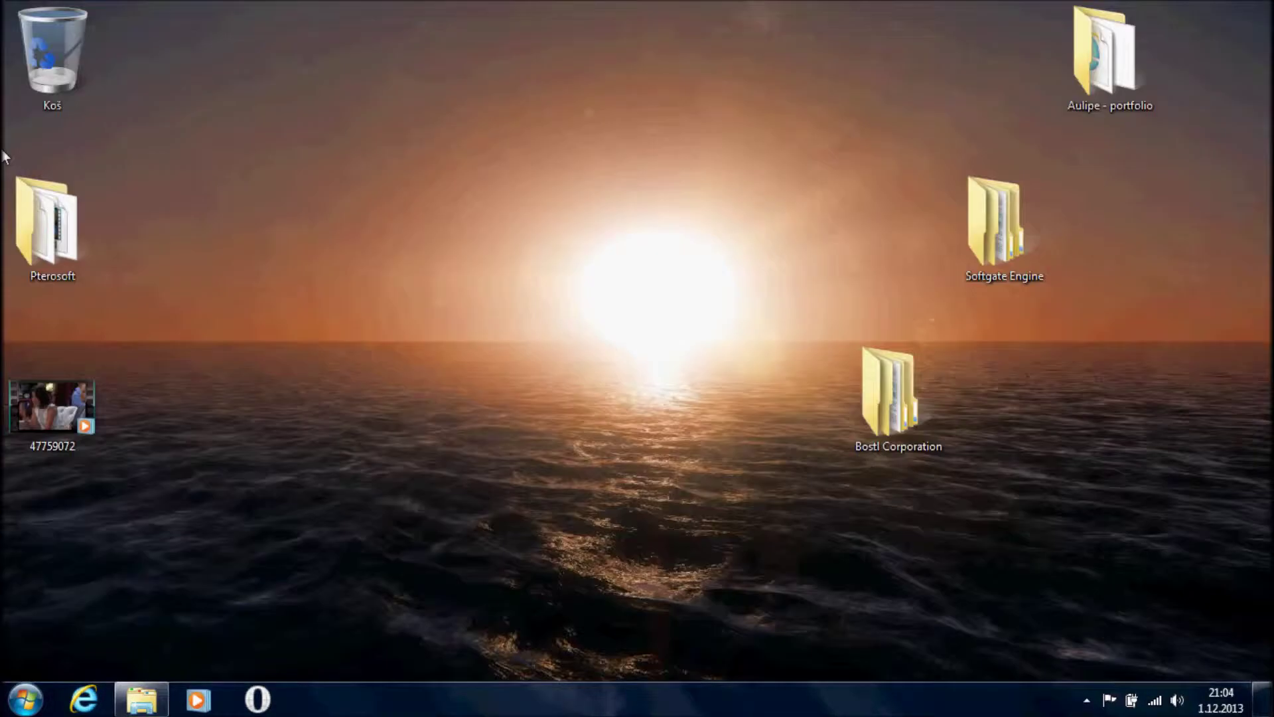
double_click(40, 225)
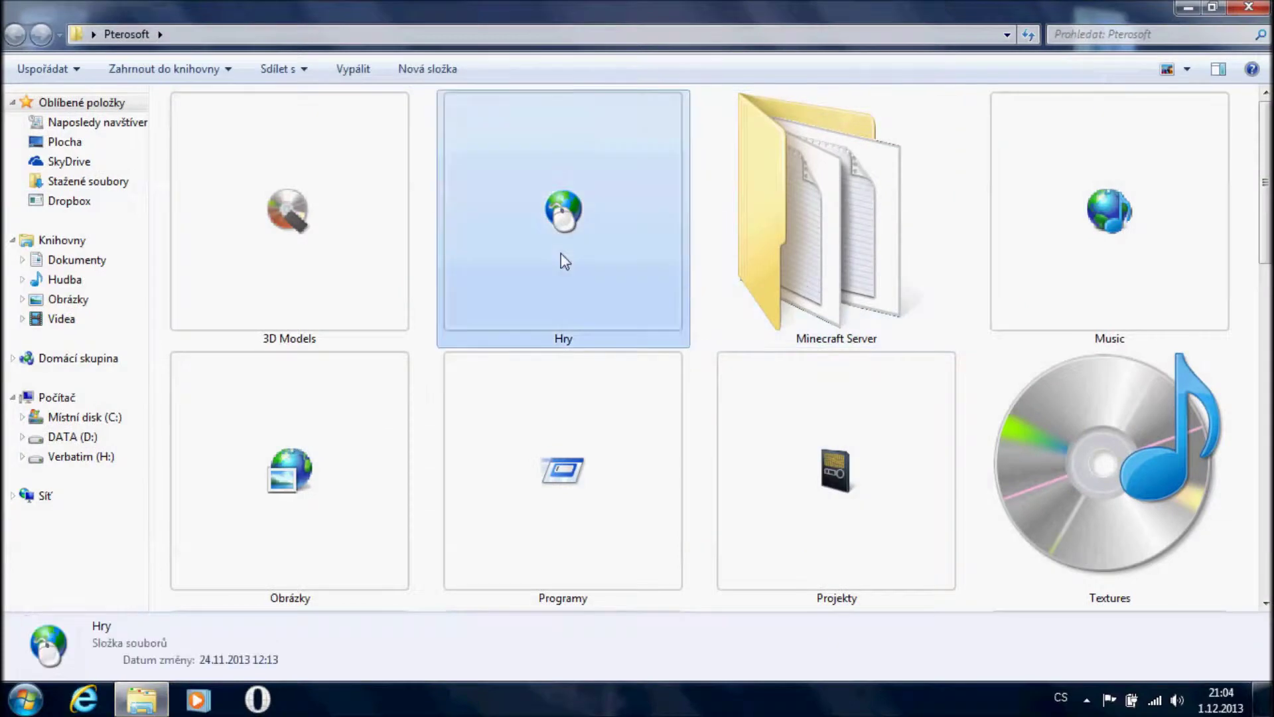
double_click(561, 257)
scroll(561, 261, "down", 3)
scroll(559, 258, "up", 1)
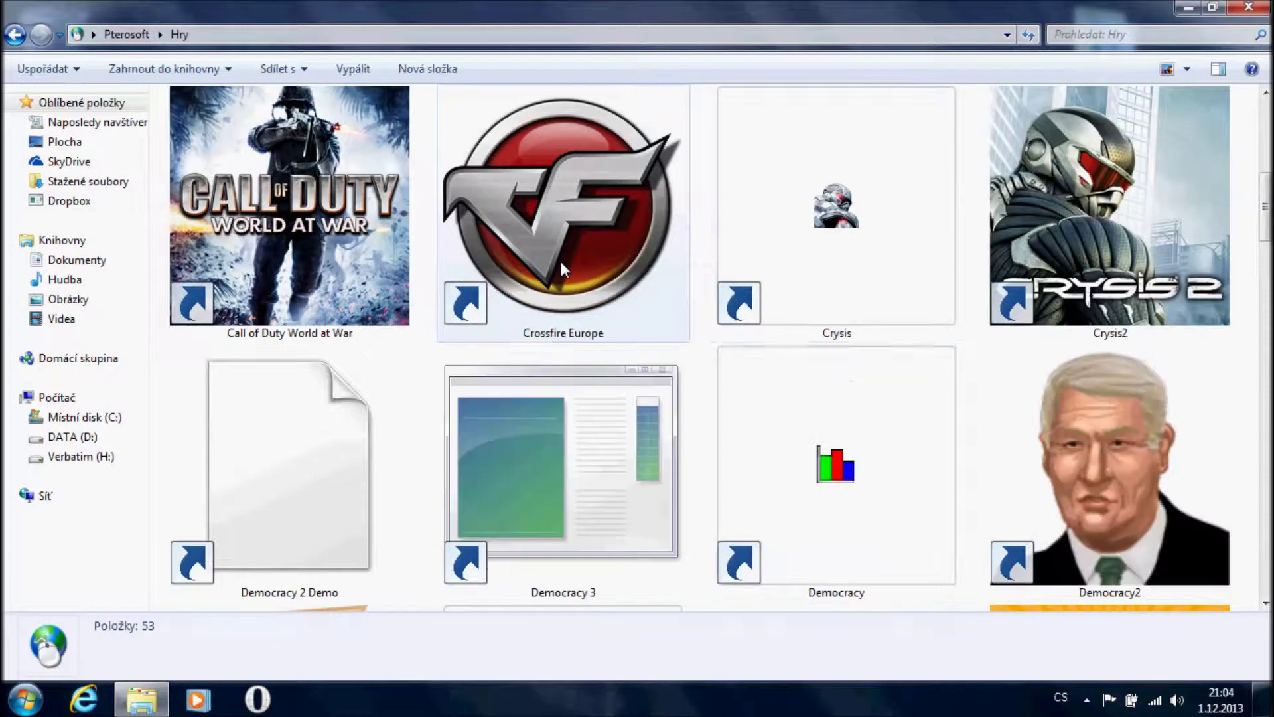
scroll(900, 348, "up", 1)
left_click(126, 33)
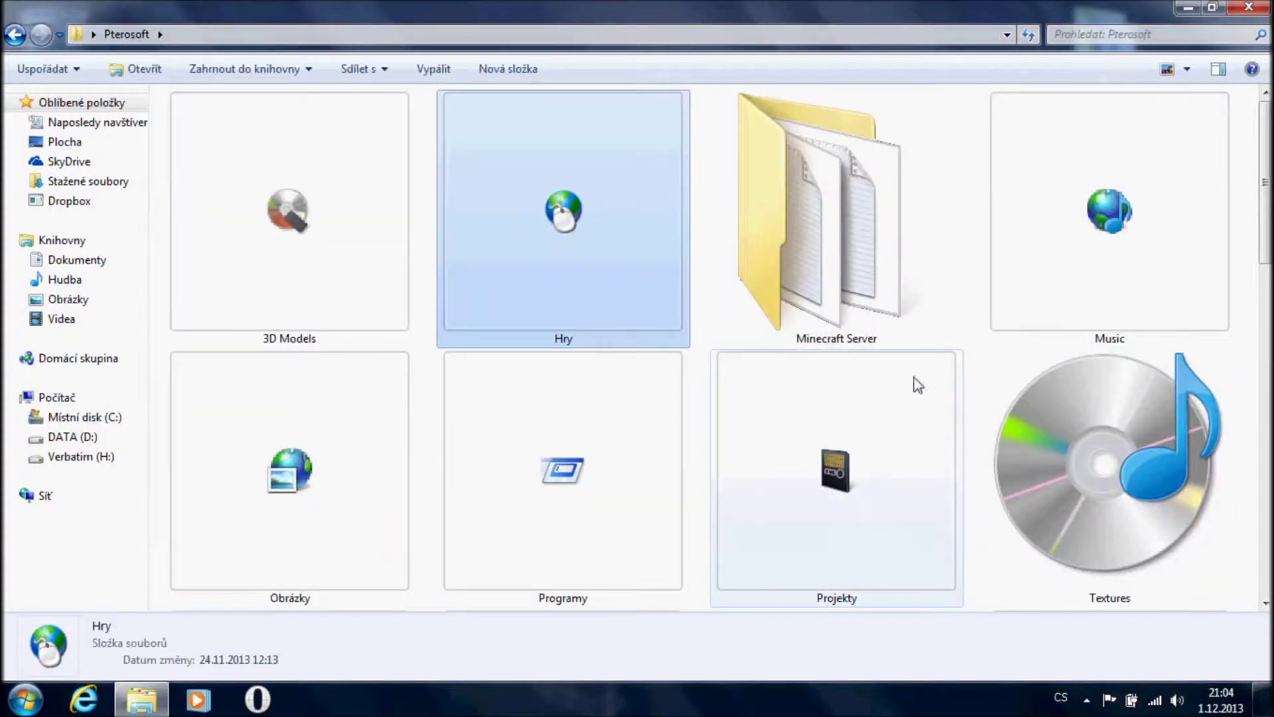
Launch the CryENGINE Sandbox editor from its shortcut in the Programy folder and dismiss the welcome dialog.
double_click(565, 480)
scroll(669, 304, "down", 5)
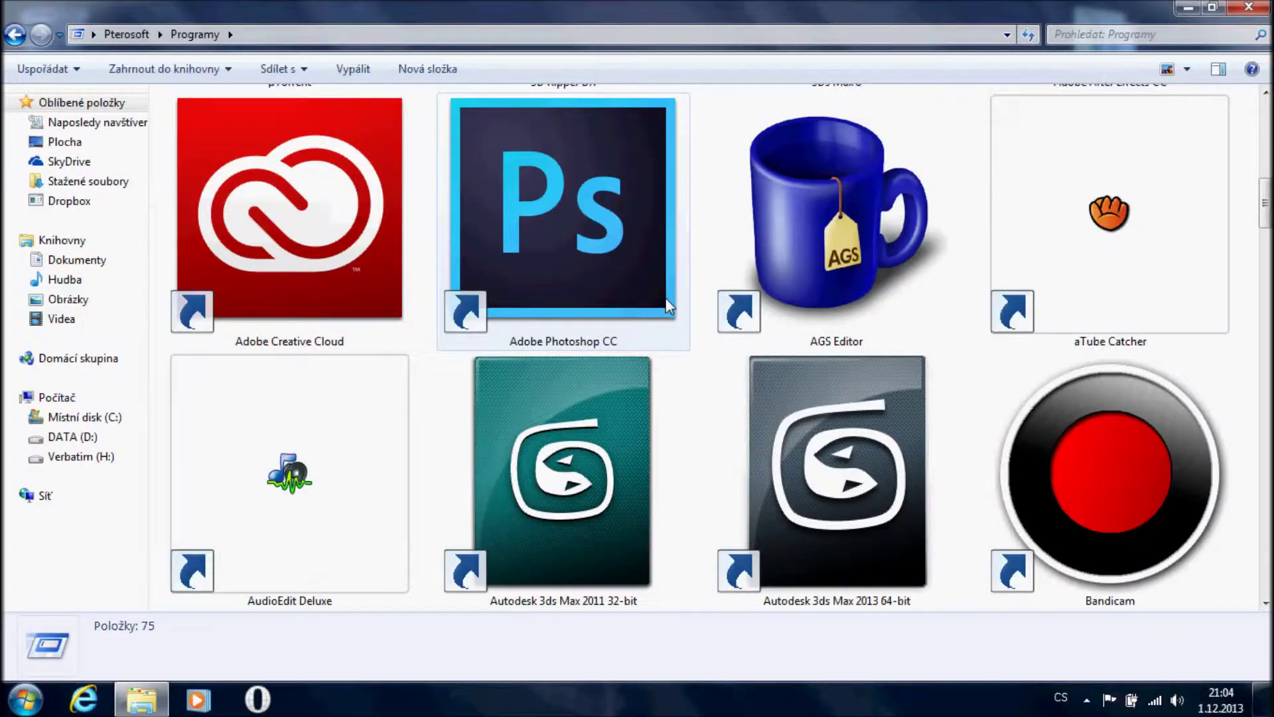
scroll(666, 304, "down", 3)
left_click(1128, 291)
double_click(1128, 292)
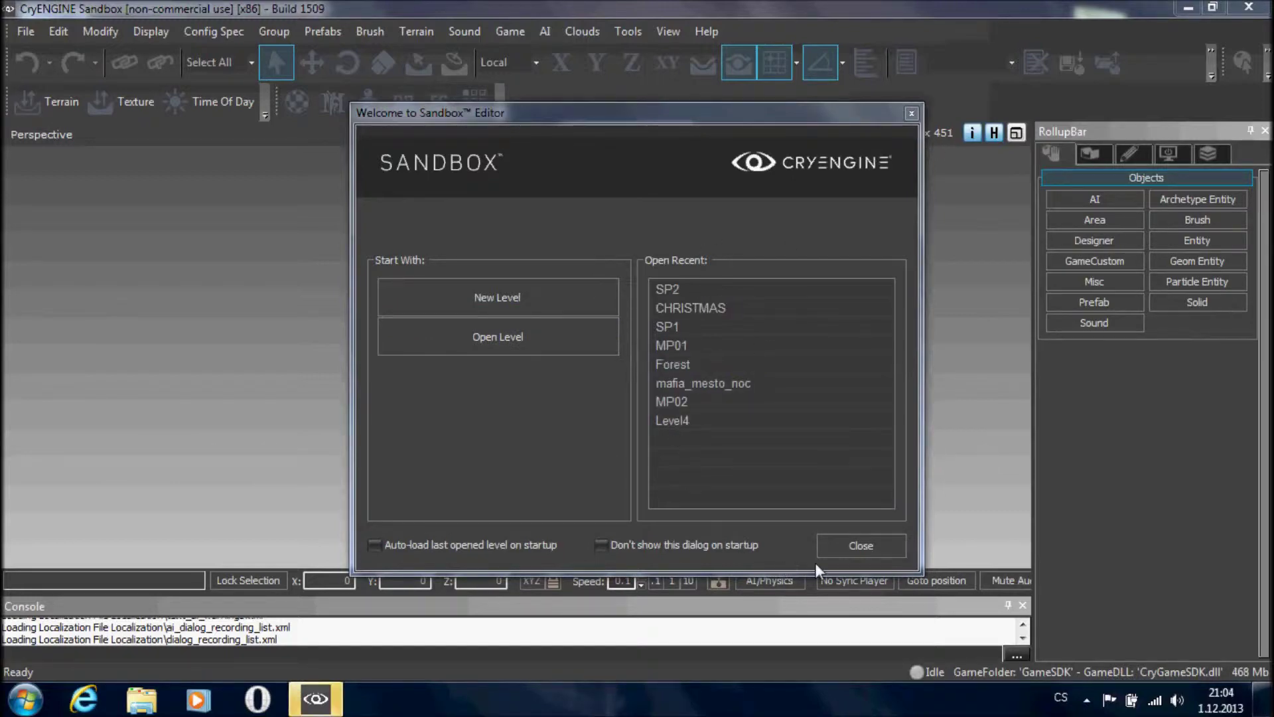
left_click(912, 114)
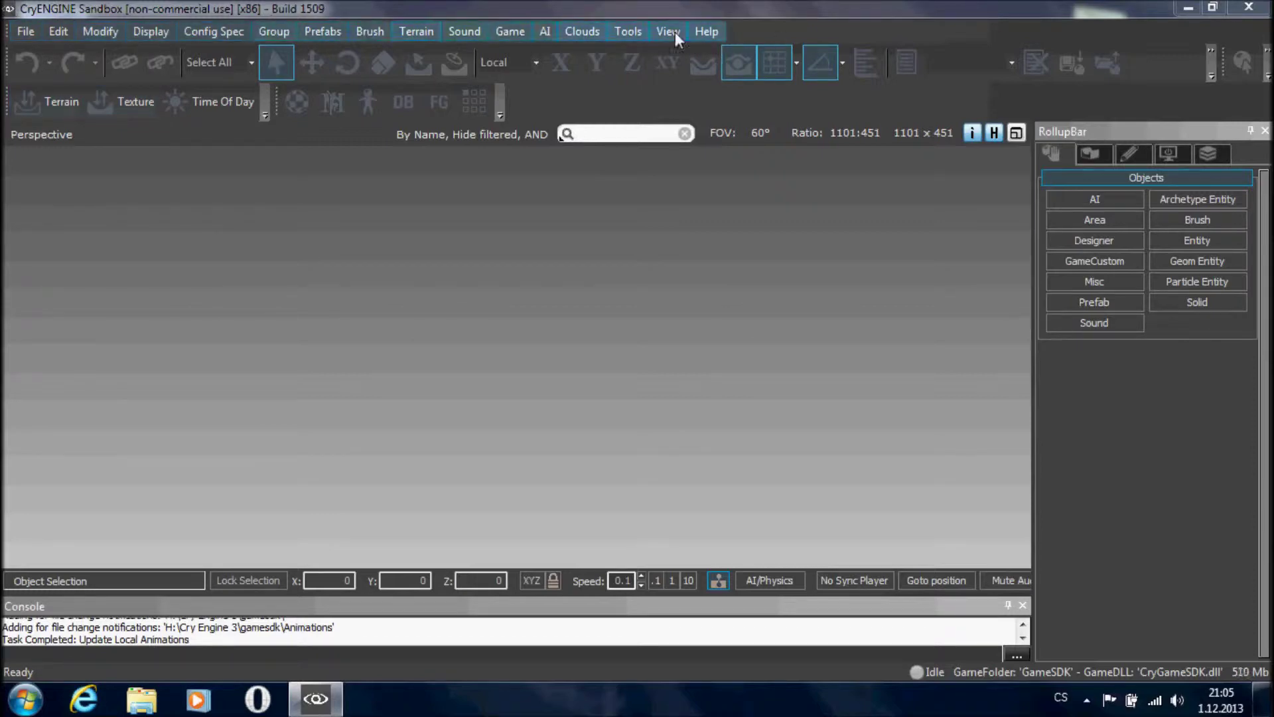
Undock the main menu bar so it floats over the perspective viewport, and view its File commands.
left_click_drag(8, 31, 188, 267)
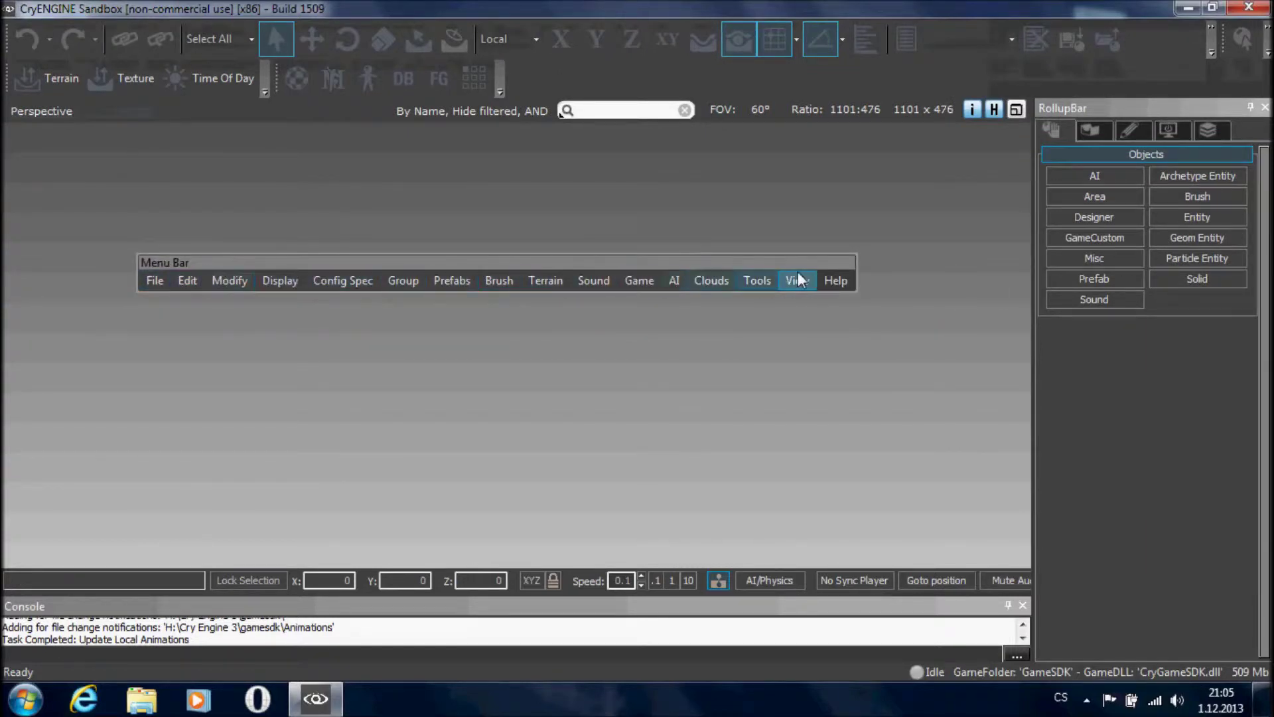
left_click(157, 281)
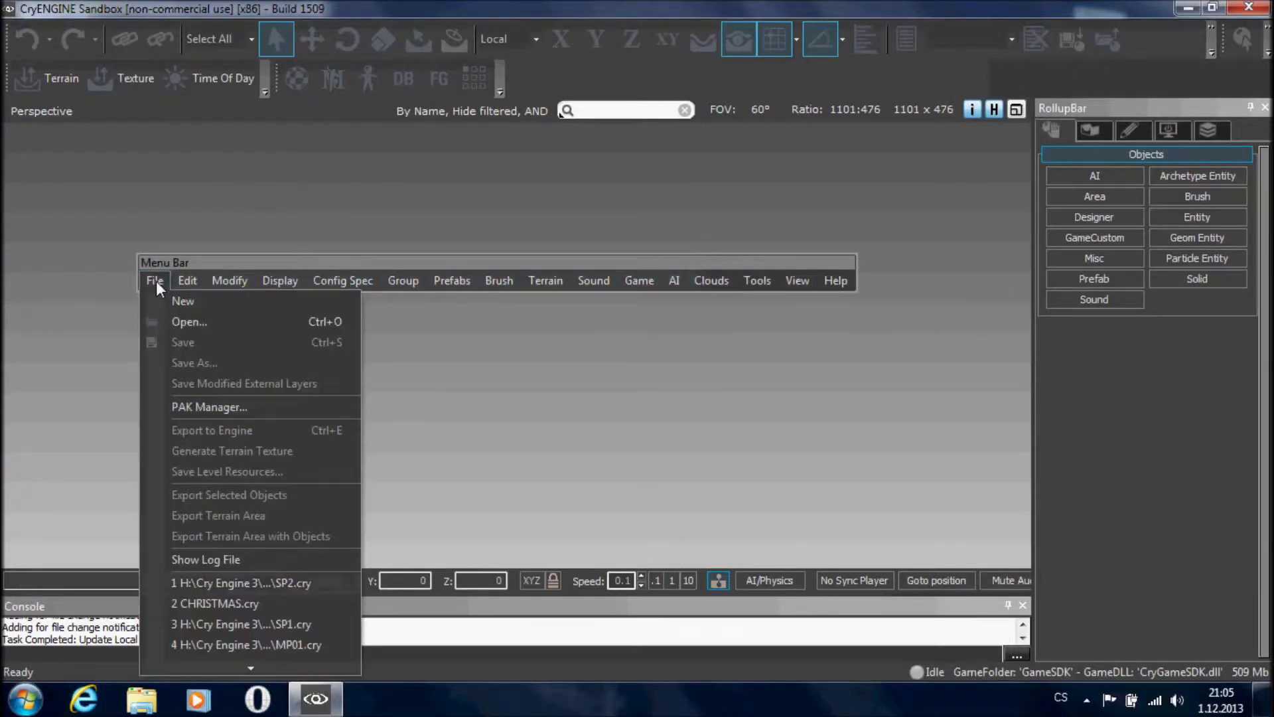
left_click(178, 243)
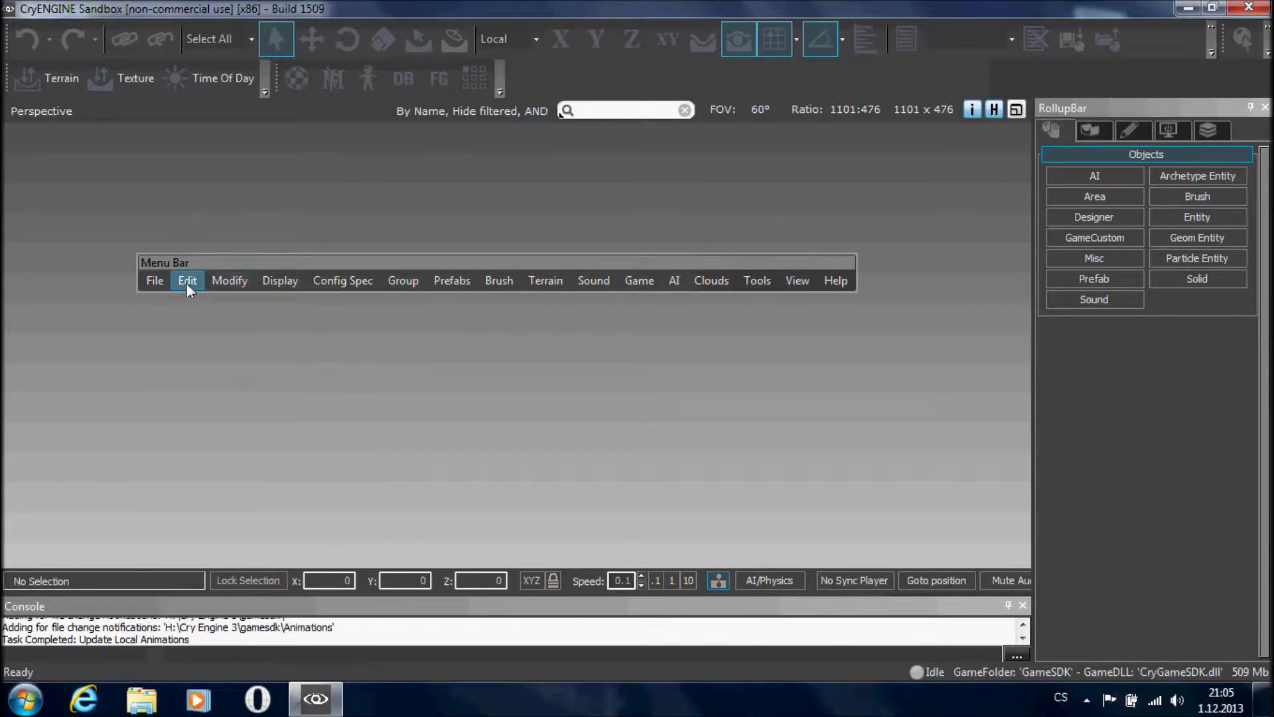
View the PAK Manager's options for handling PAK files and close it.
left_click(186, 281)
mouse_move(152, 277)
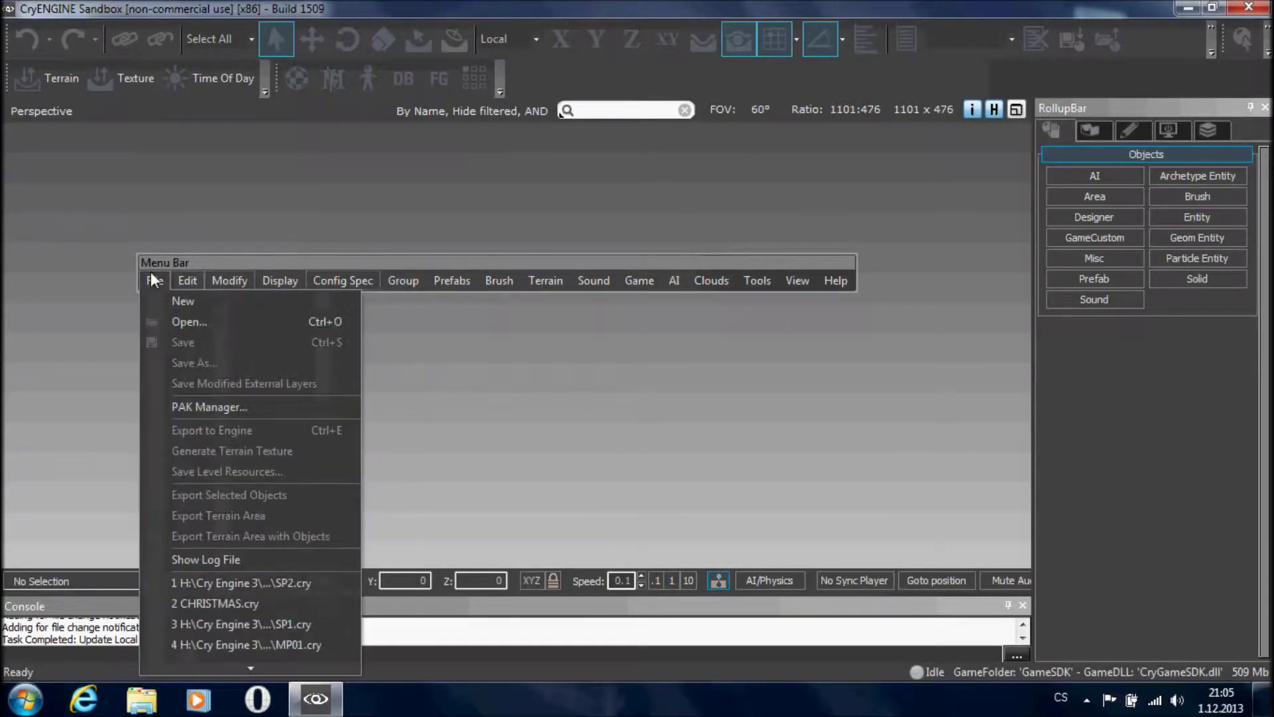
left_click(200, 406)
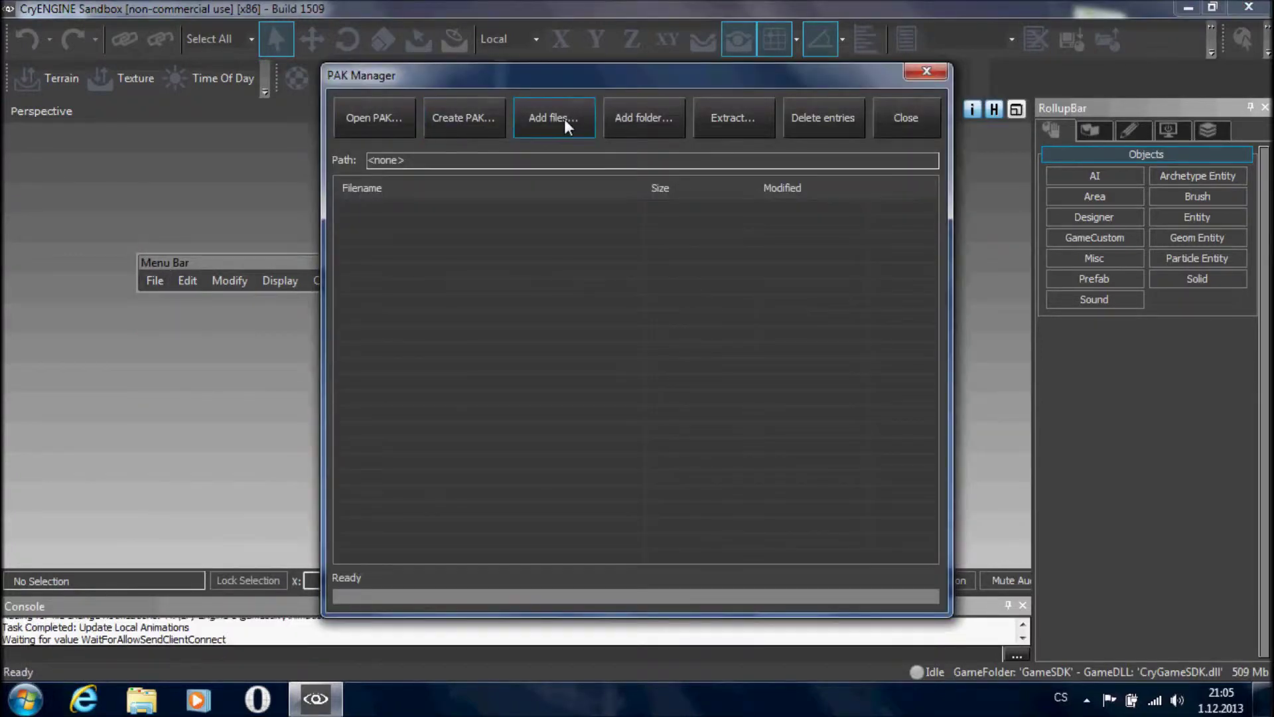
left_click(927, 72)
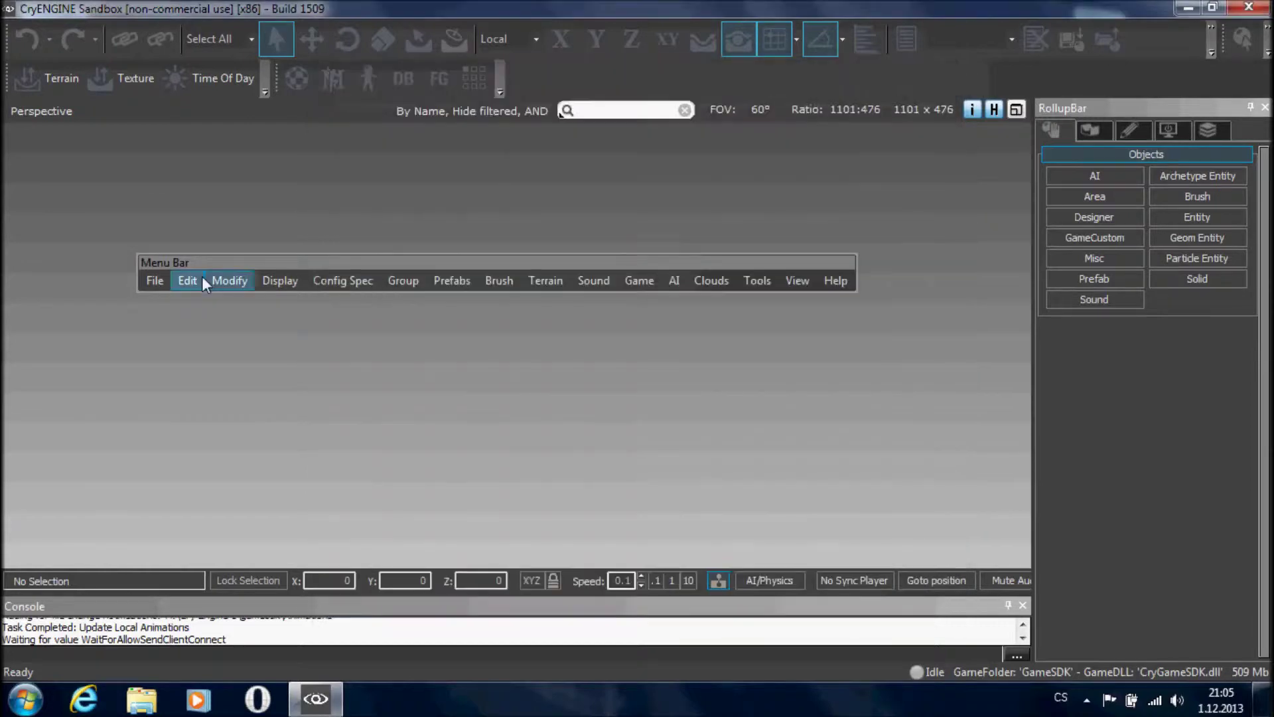
Examine the File and Display commands, including the AVI Recorder and Remember Location options.
left_click(155, 280)
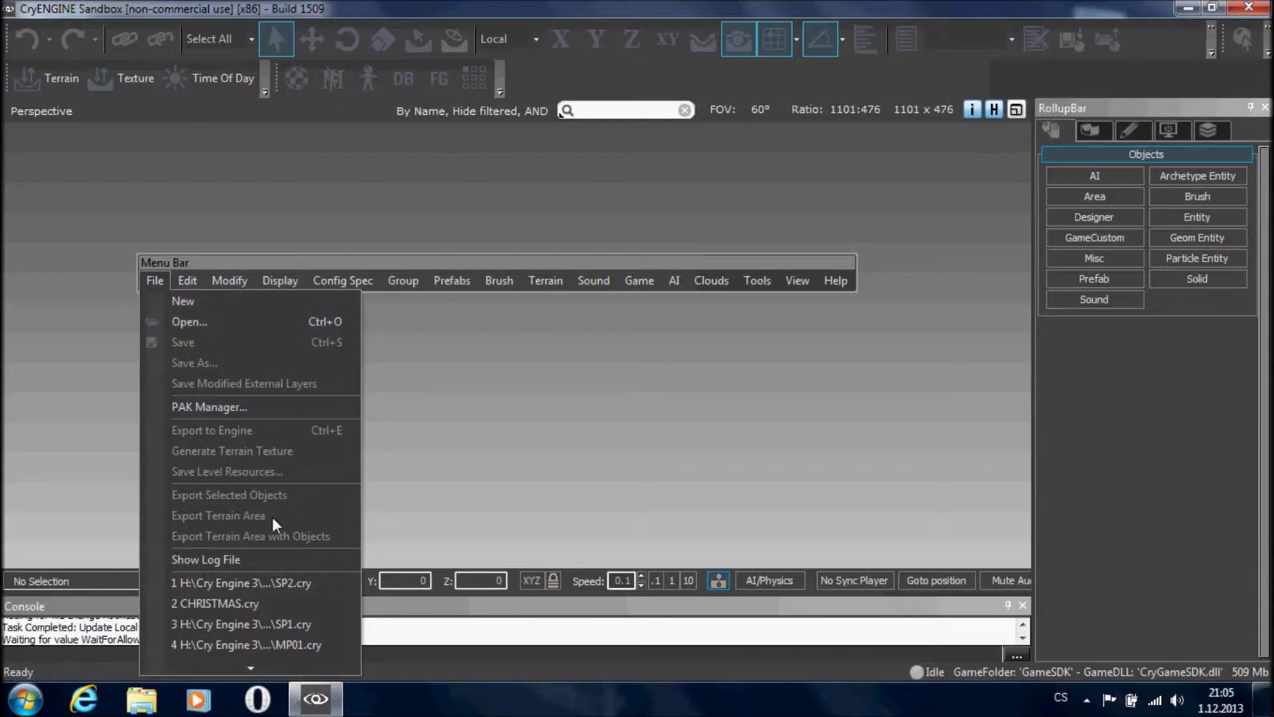
mouse_move(282, 281)
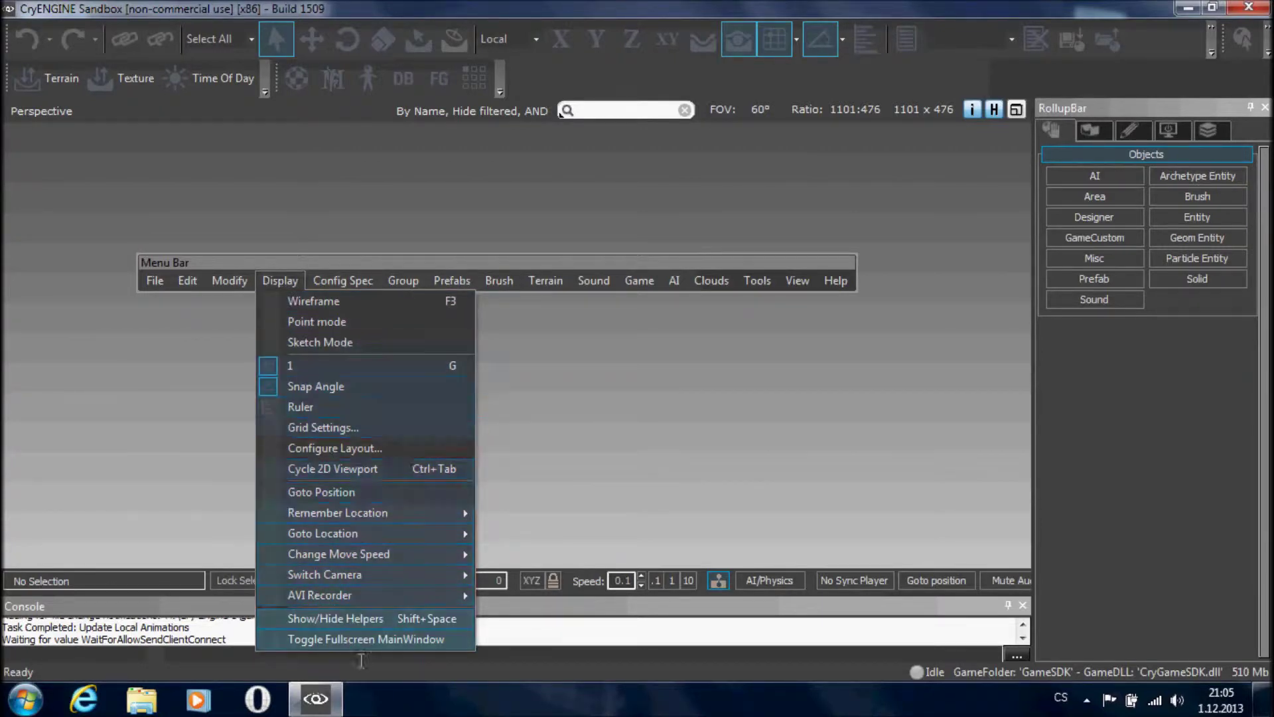
mouse_move(327, 599)
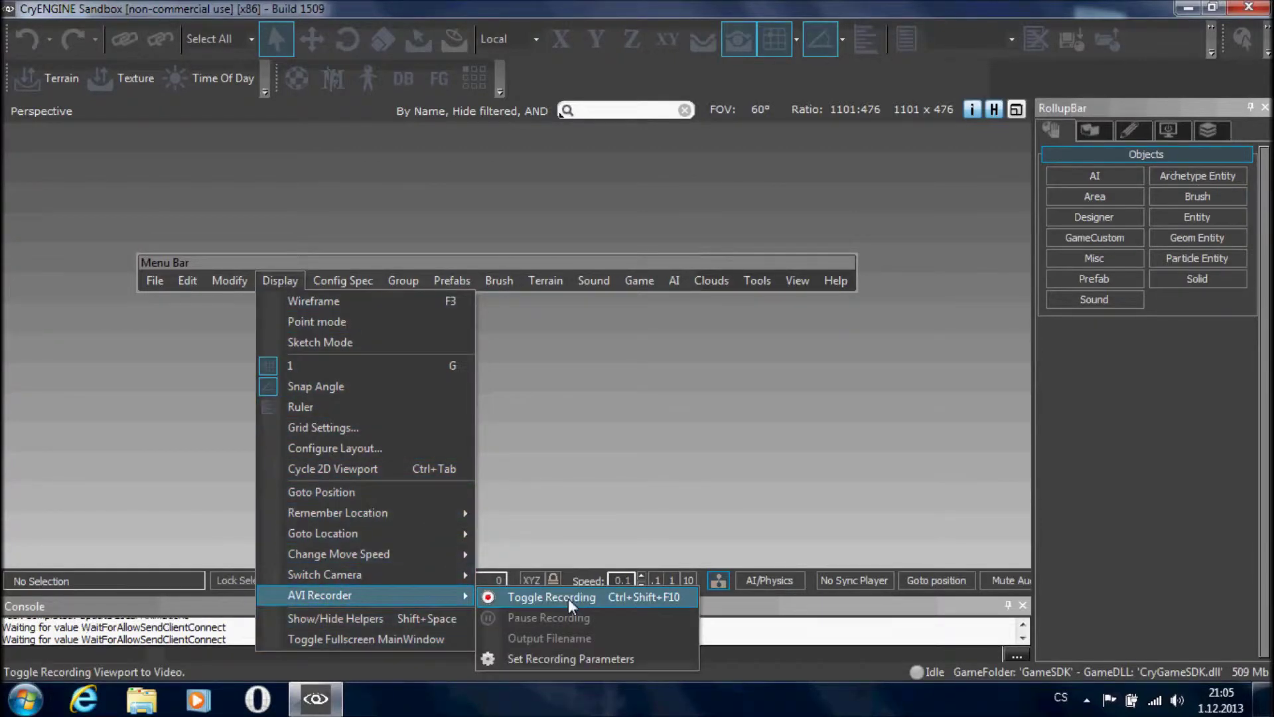
mouse_move(349, 515)
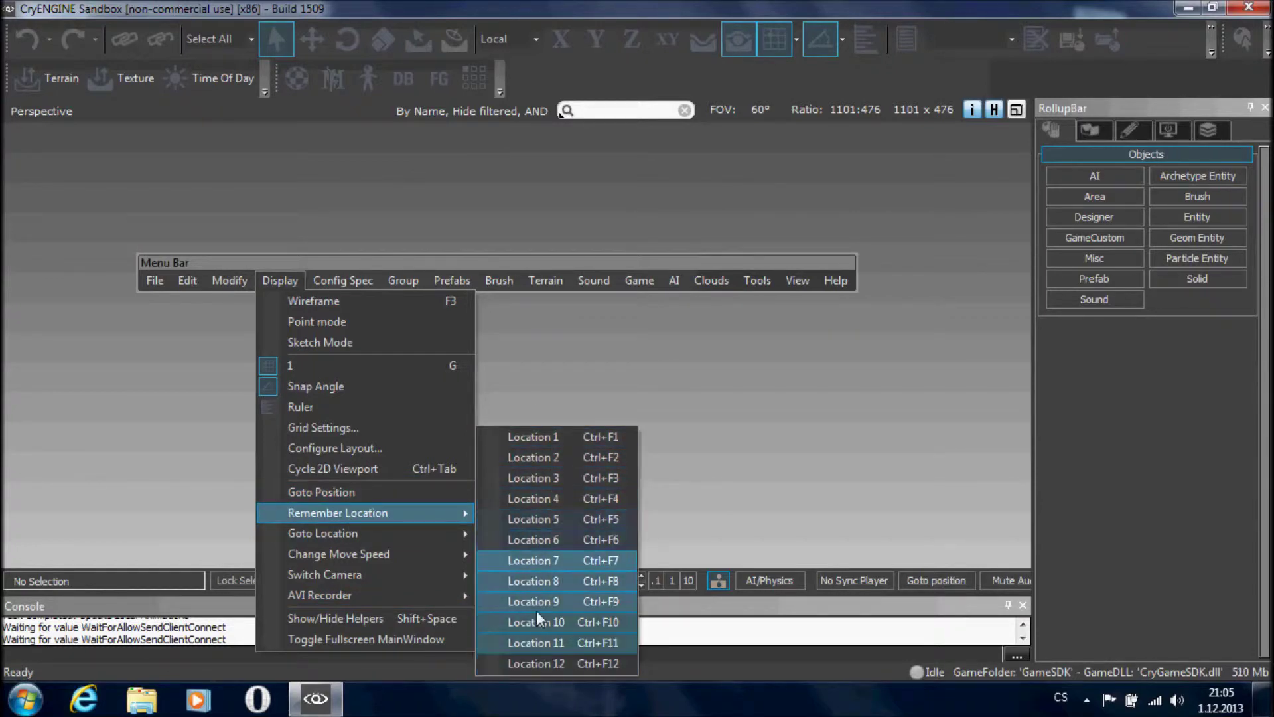
mouse_move(419, 561)
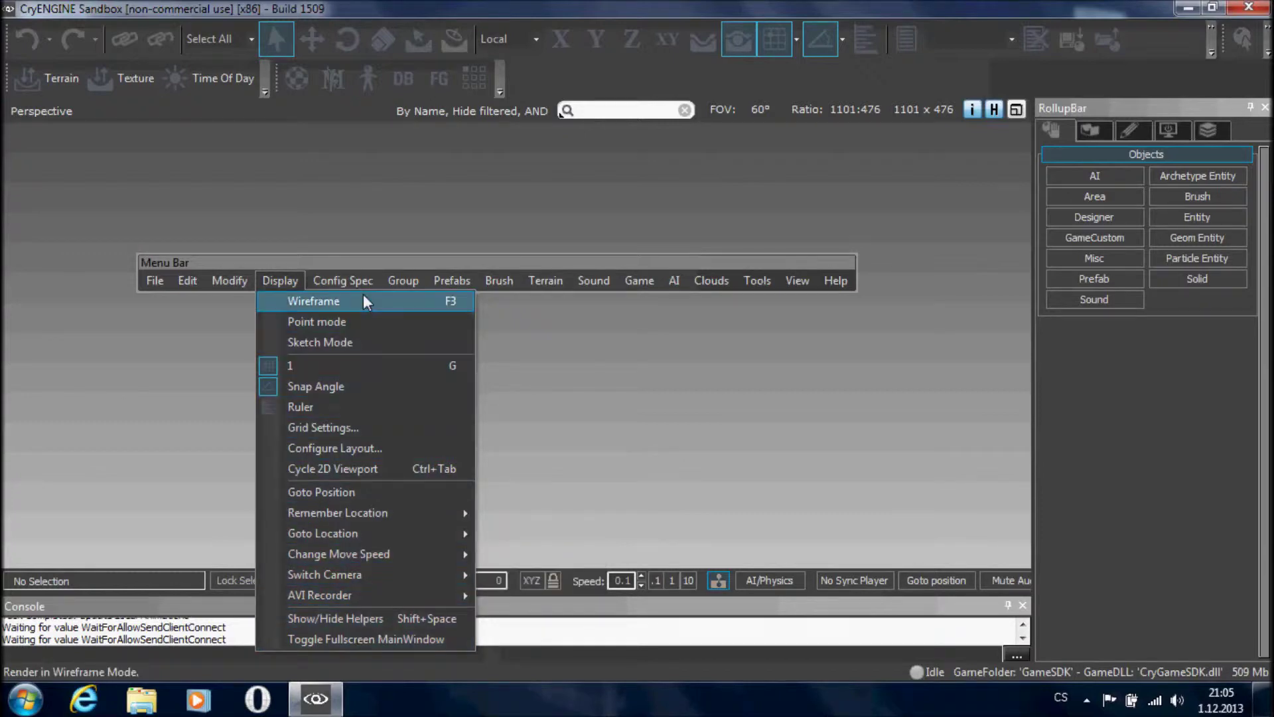
Examine the Config Spec quality levels and the Terrain, Game and Clouds commands.
mouse_move(338, 280)
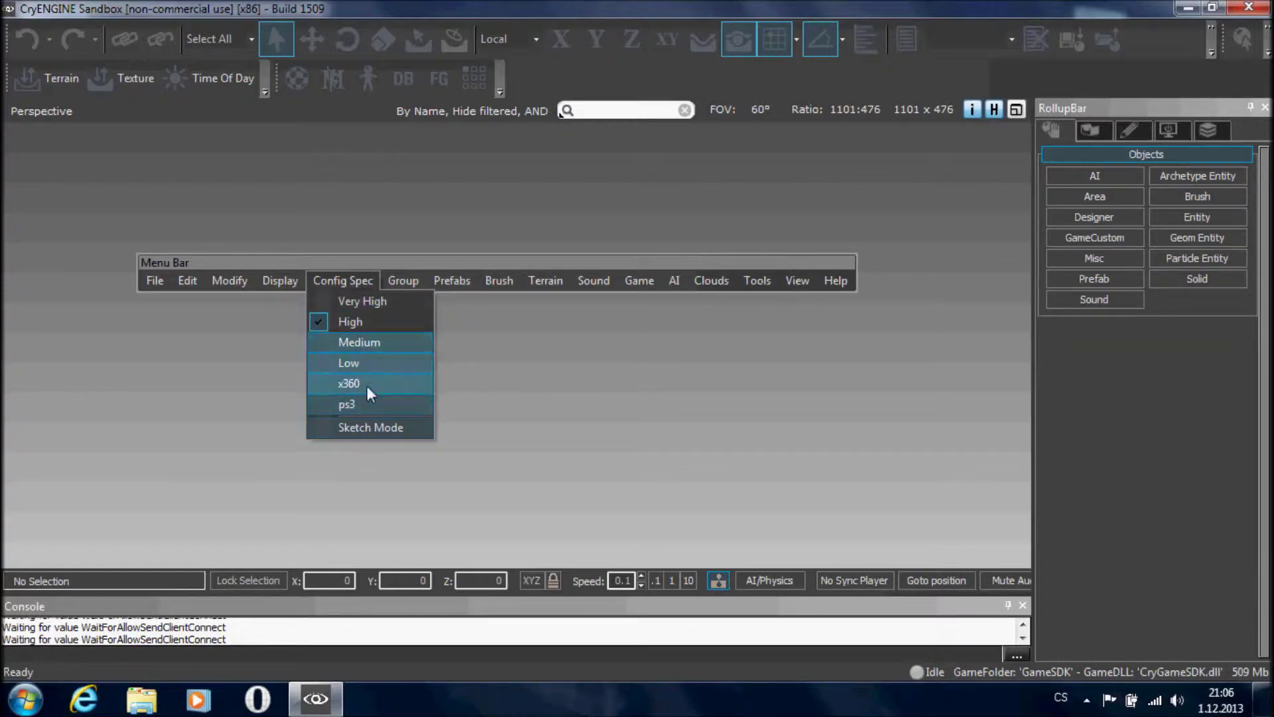
mouse_move(401, 278)
mouse_move(507, 279)
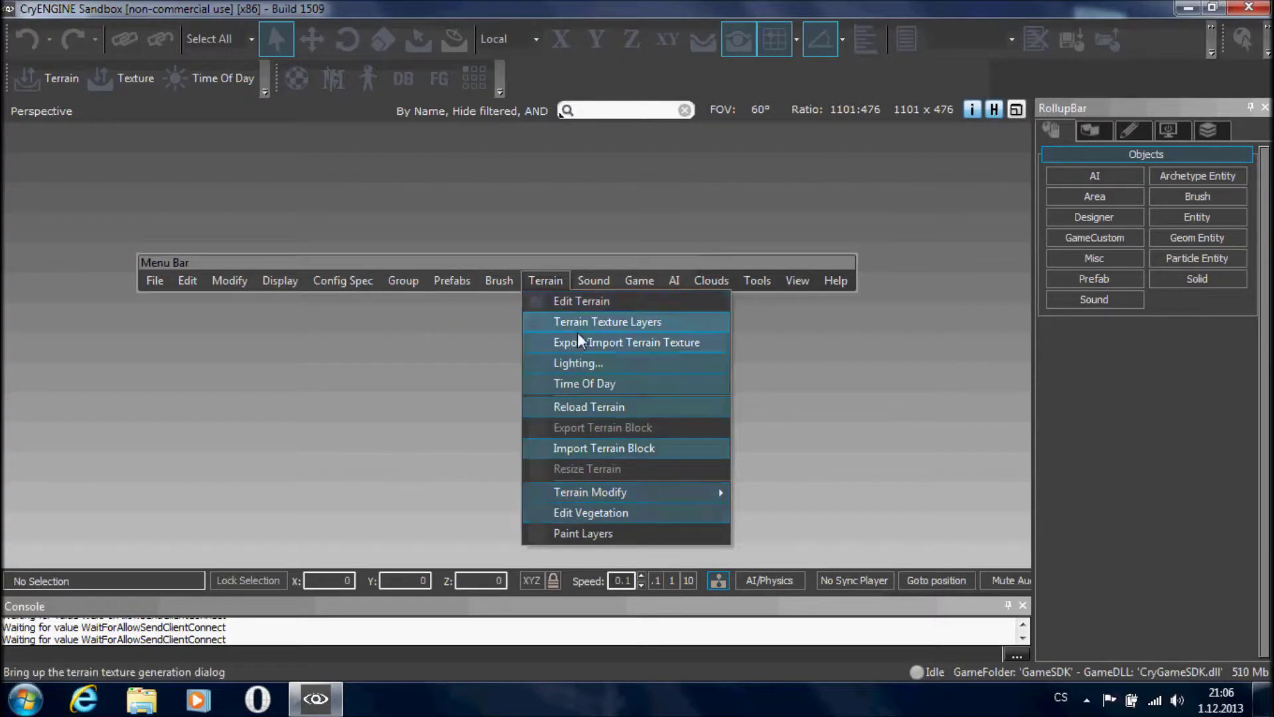
mouse_move(639, 280)
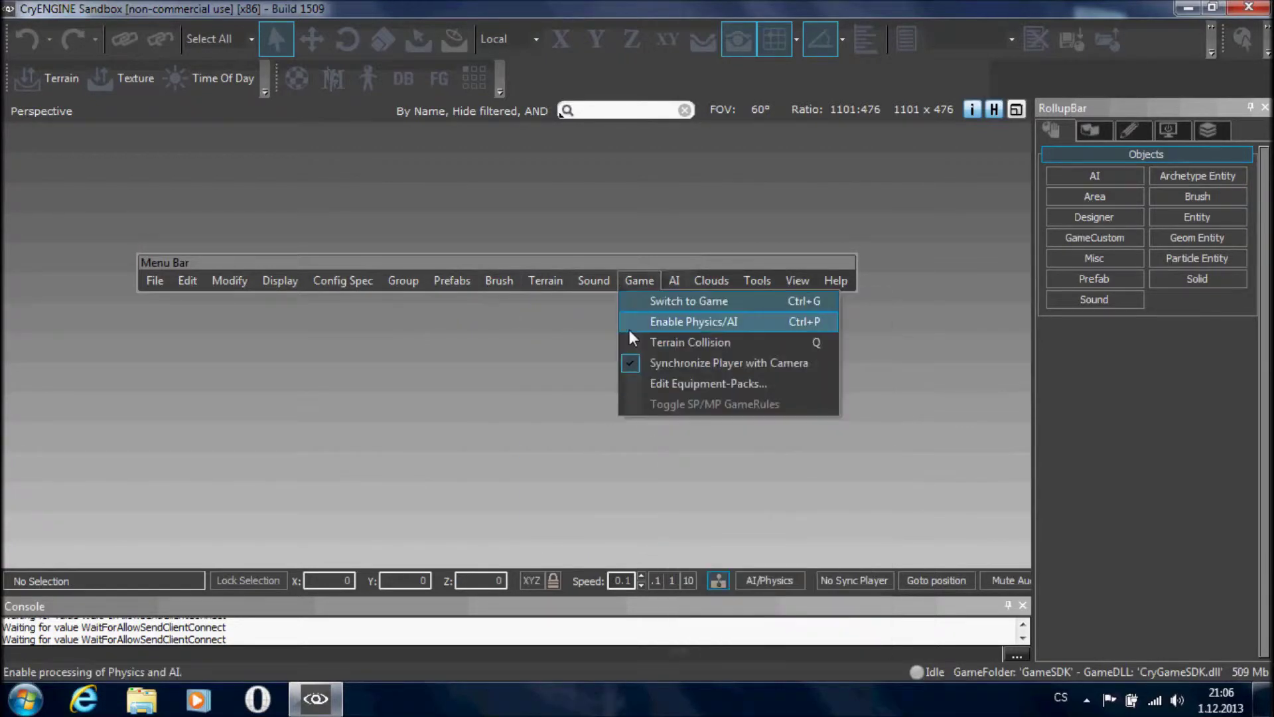
mouse_move(673, 267)
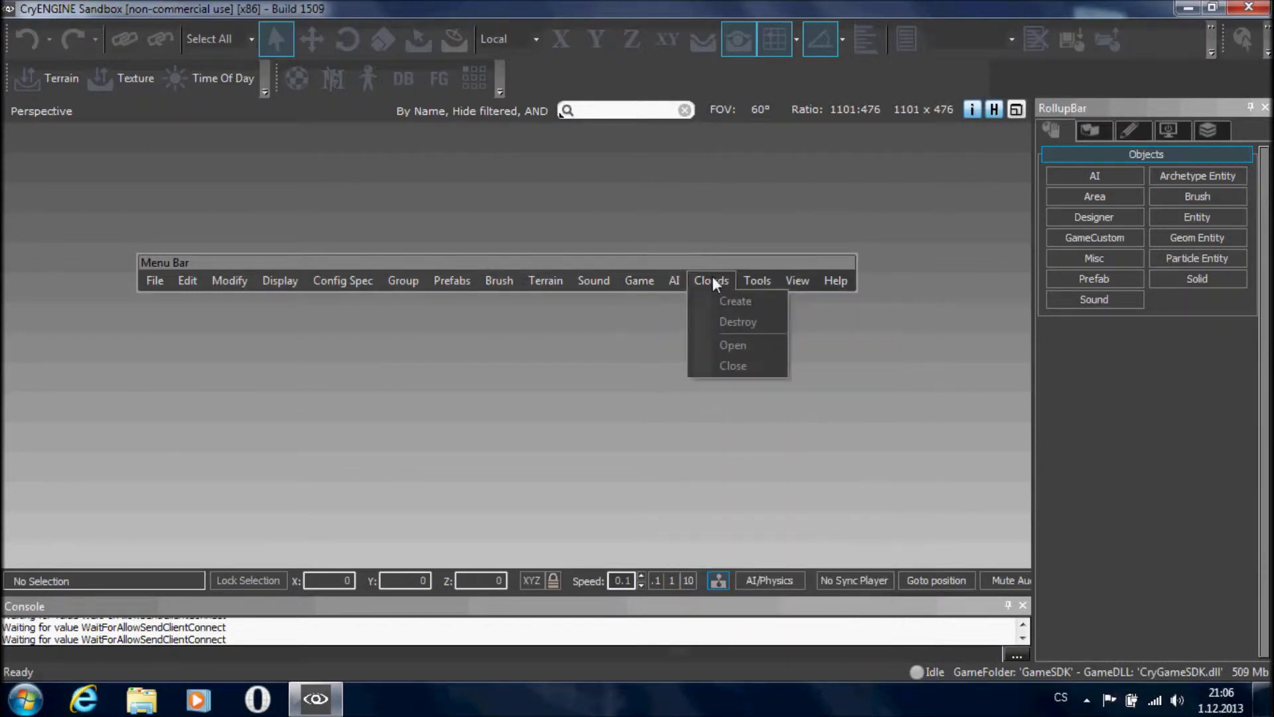
Examine the View commands, including the full list of view panes that can be opened and the layout options.
mouse_move(750, 278)
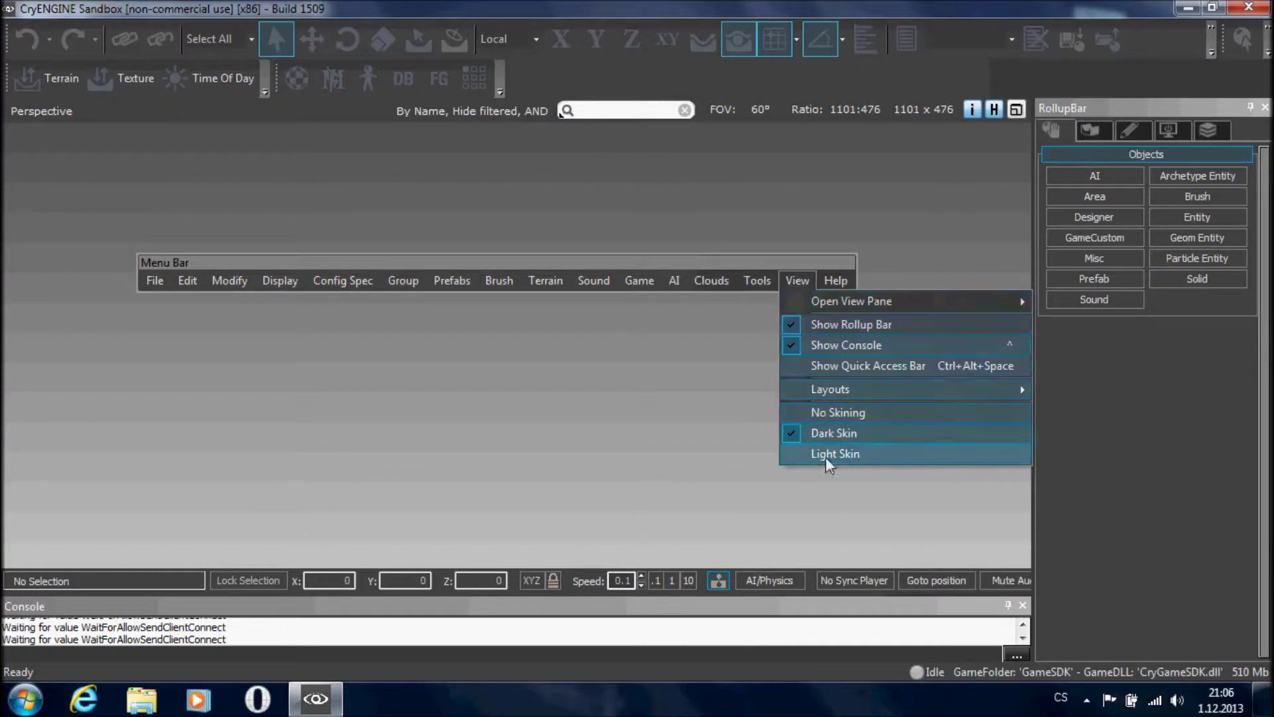
mouse_move(803, 303)
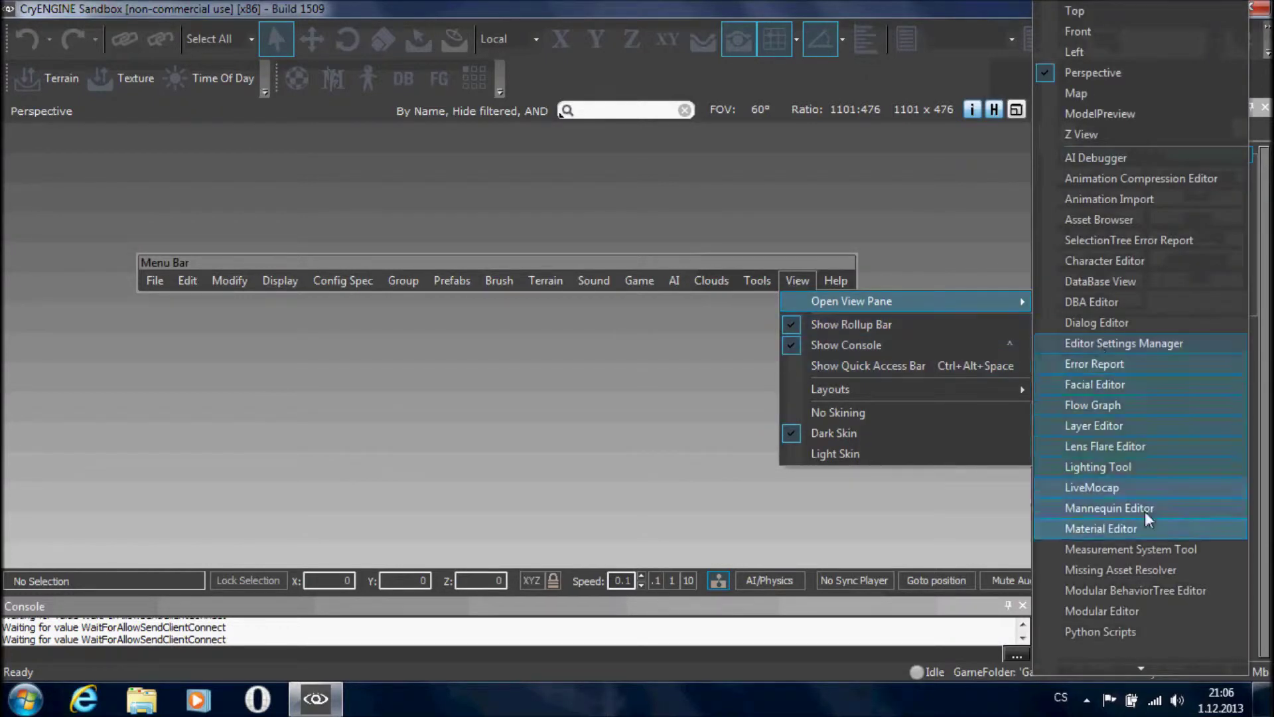
mouse_move(1136, 667)
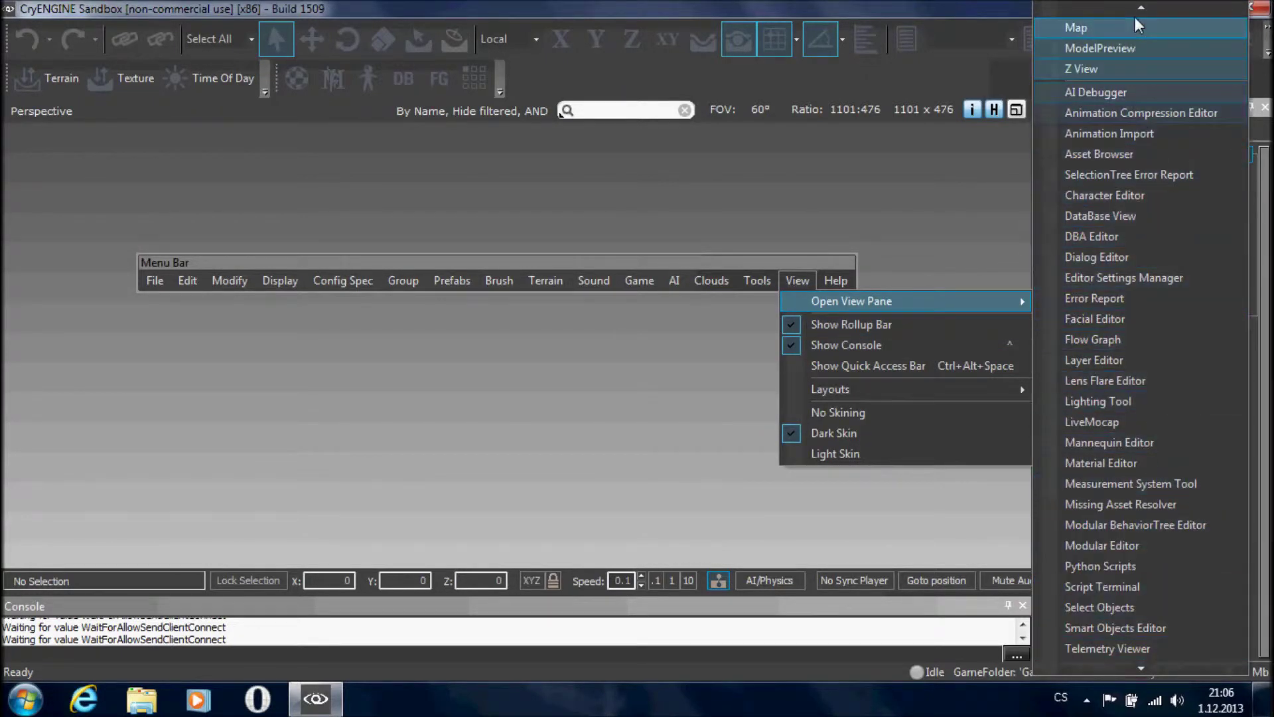
mouse_move(1137, 6)
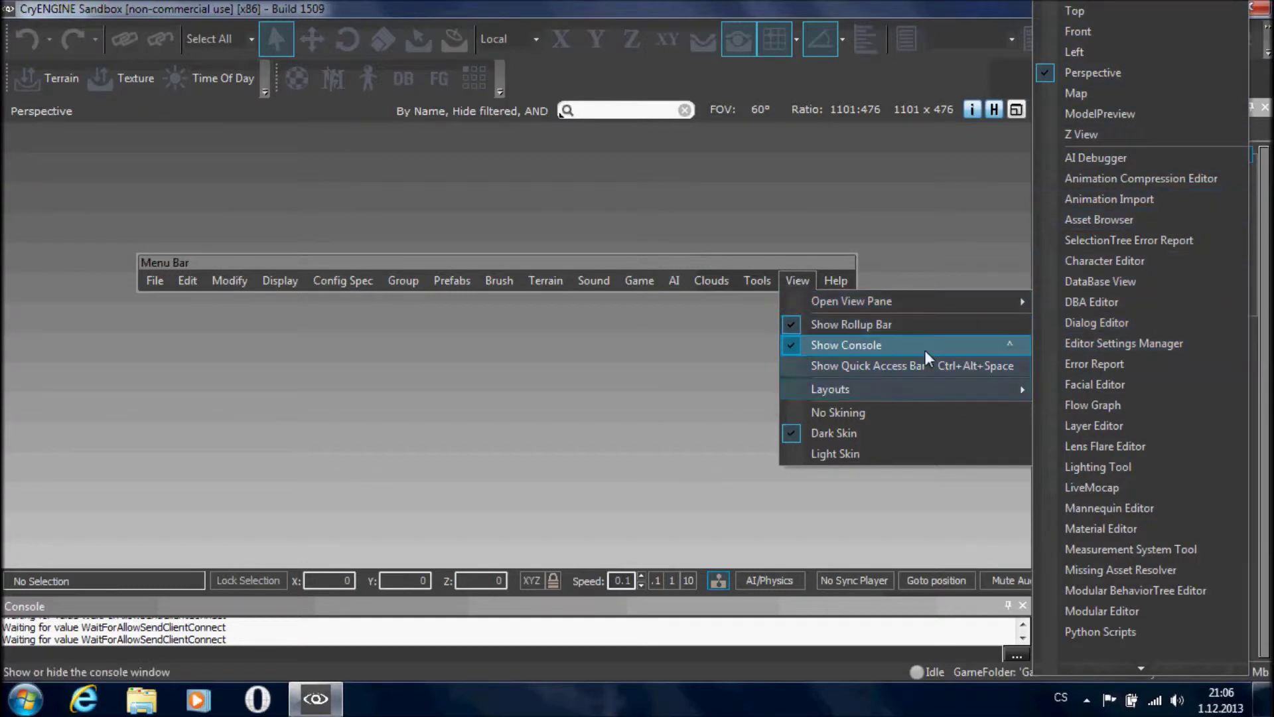
mouse_move(876, 392)
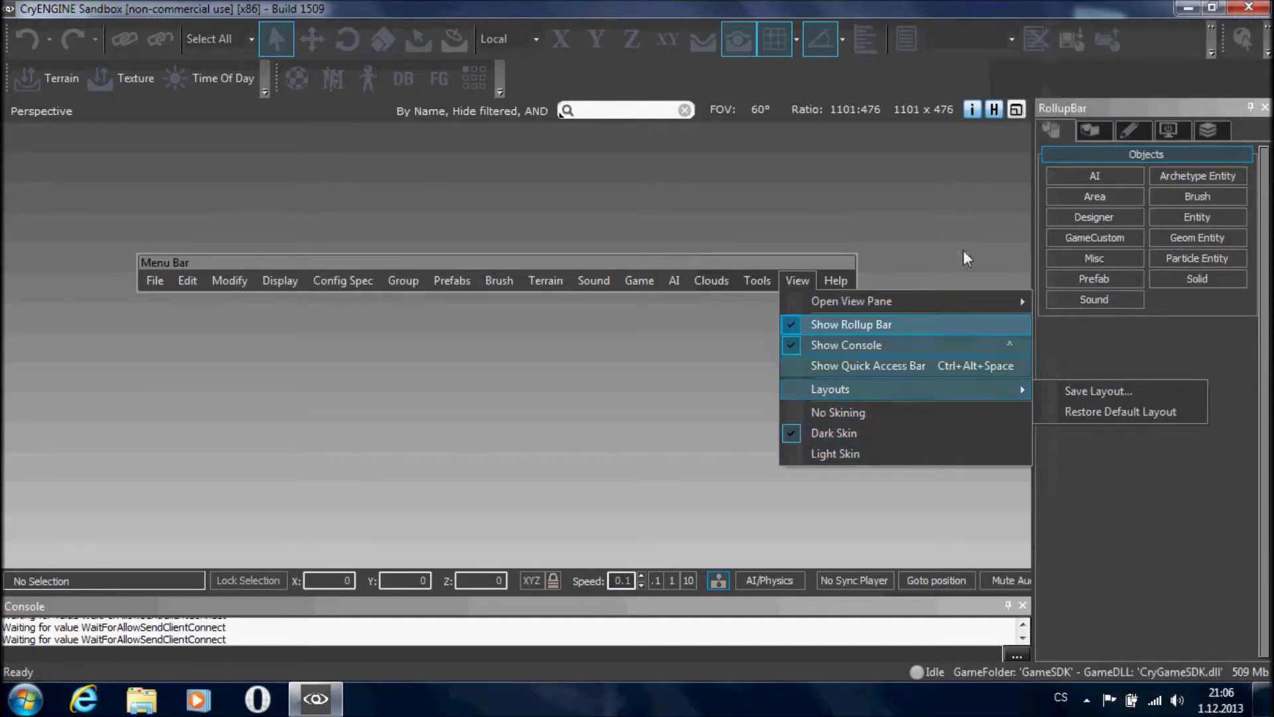
View the editor's About information and close it.
mouse_move(845, 279)
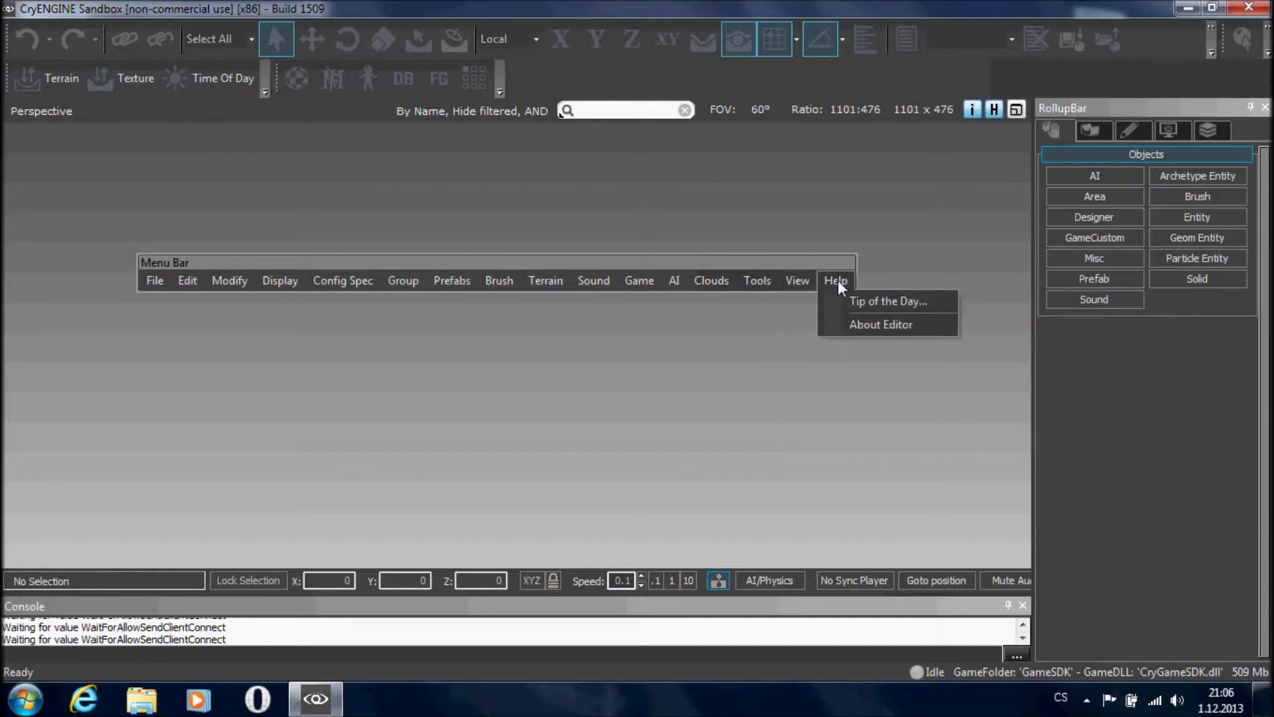
left_click(856, 329)
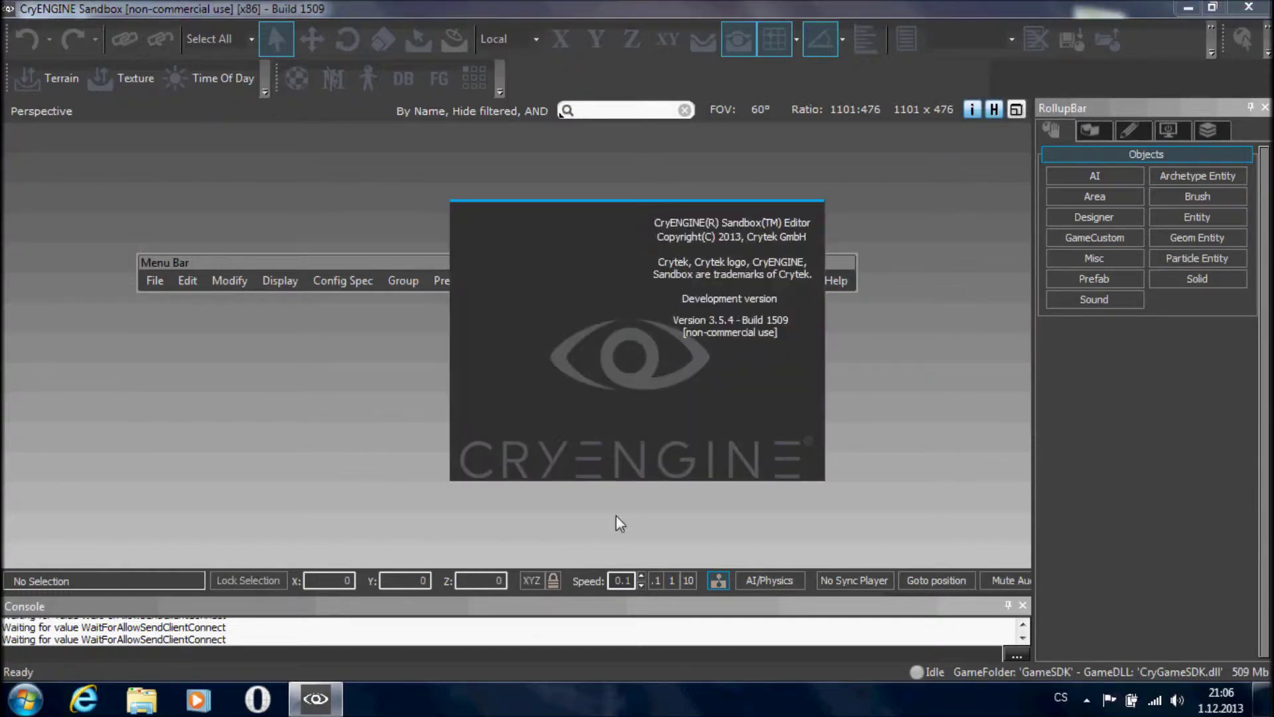
left_click(591, 434)
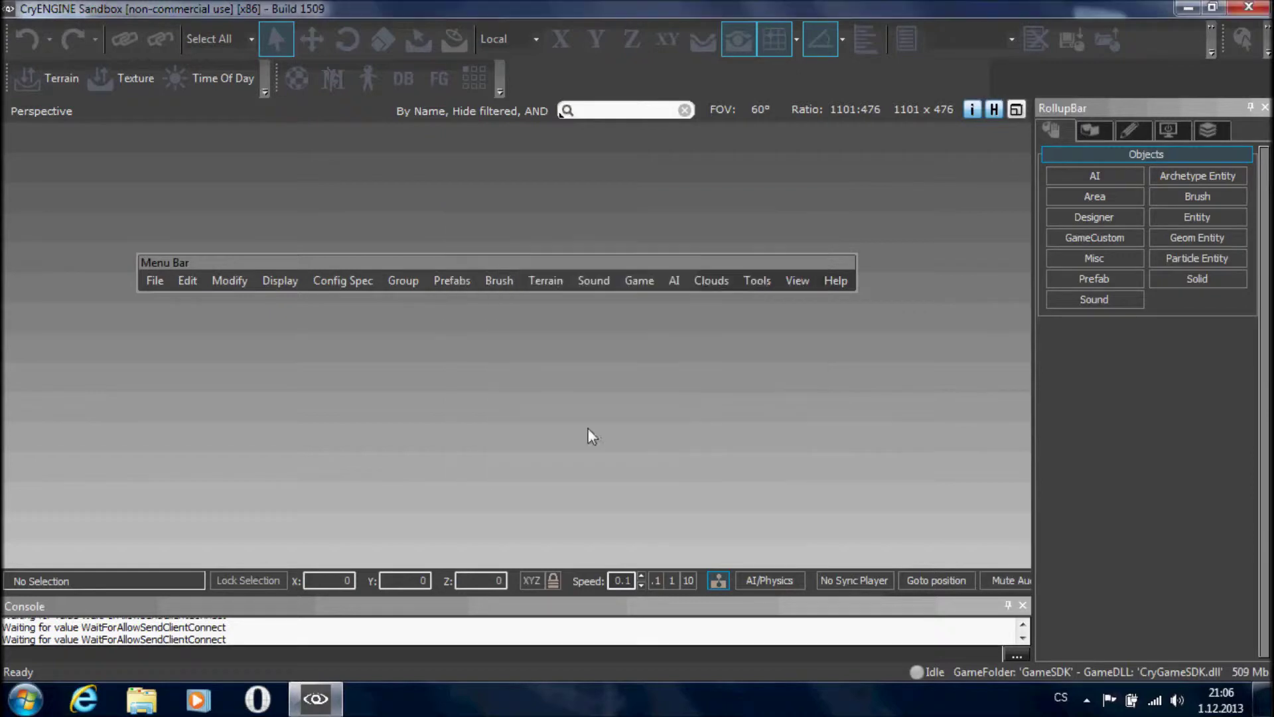
Dock the floating menu bar back above the toolbars, and briefly float the EditMode ToolBar before docking it back in its row.
left_click_drag(157, 263, 24, 55)
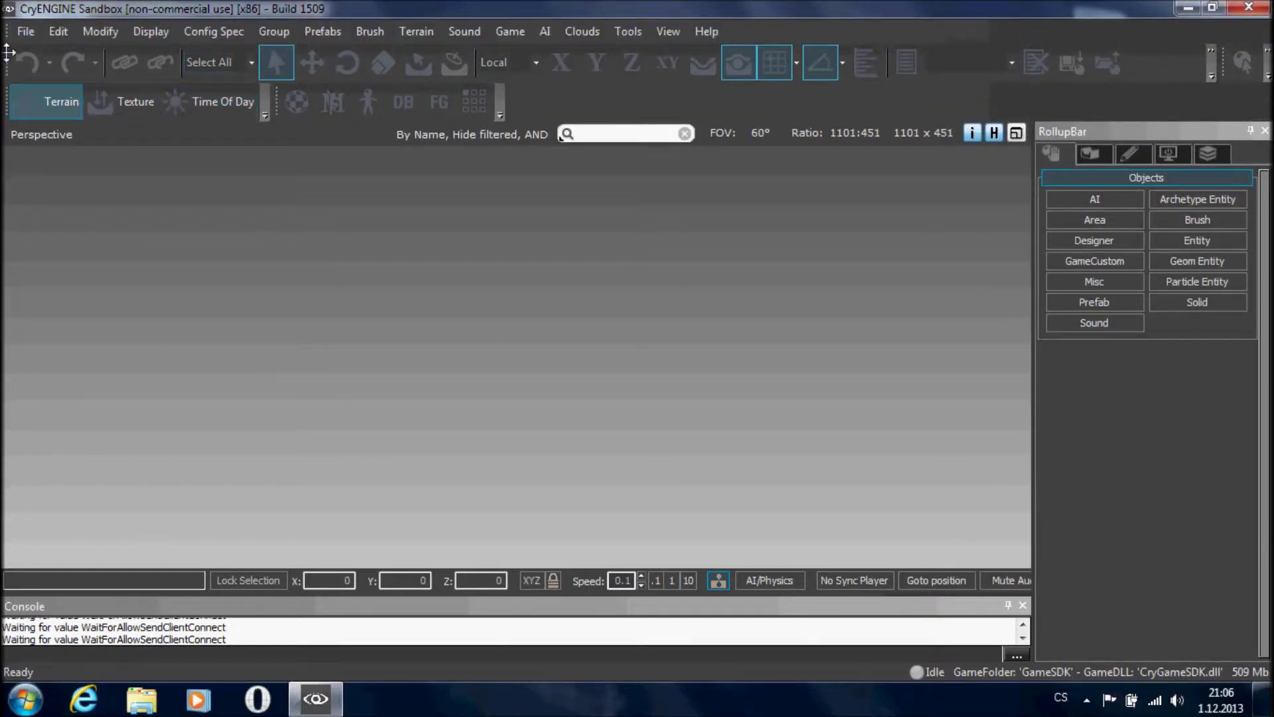
left_click_drag(9, 61, 97, 258)
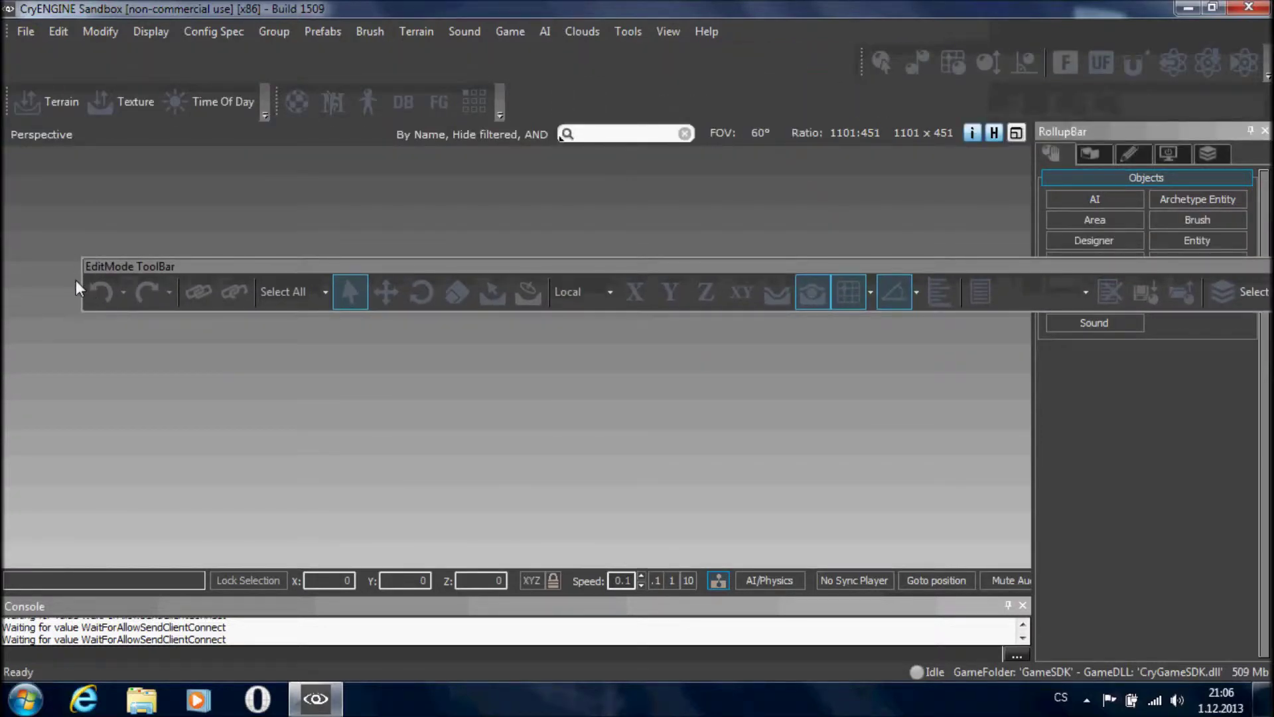
left_click_drag(100, 266, 25, 74)
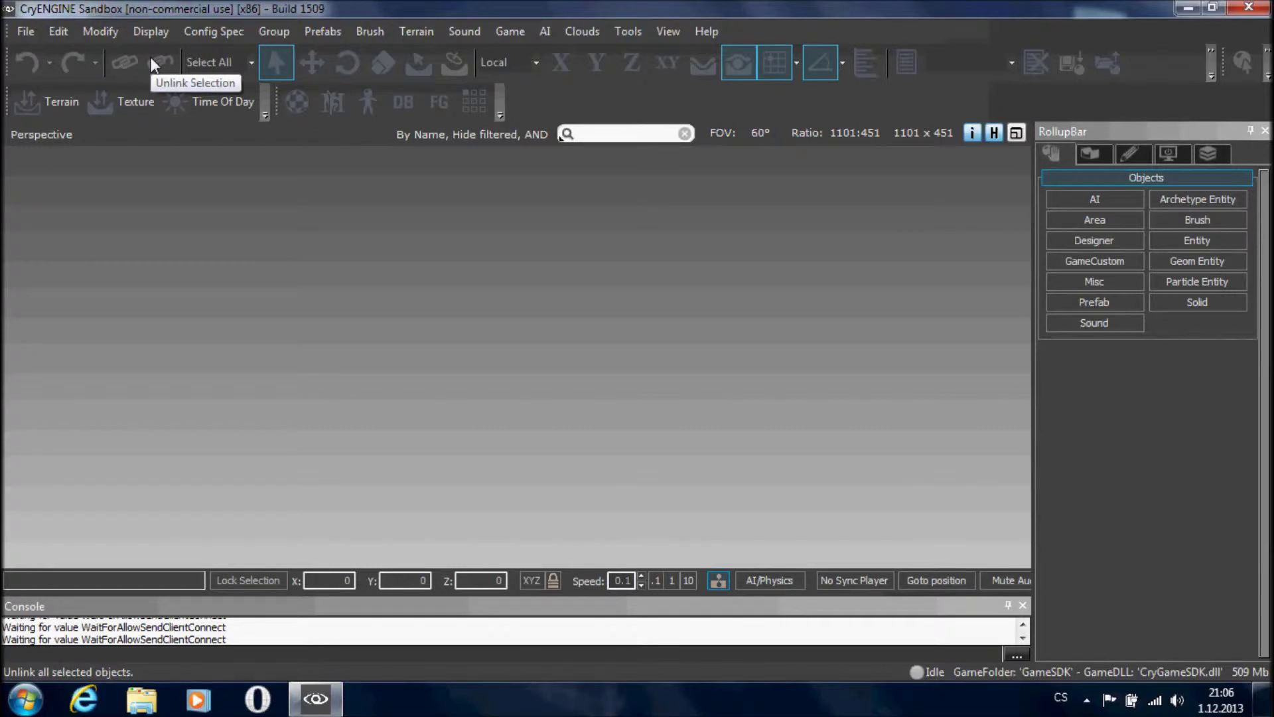
View the object types offered by the selection filter, keeping Select All and the selection tool active.
left_click(251, 62)
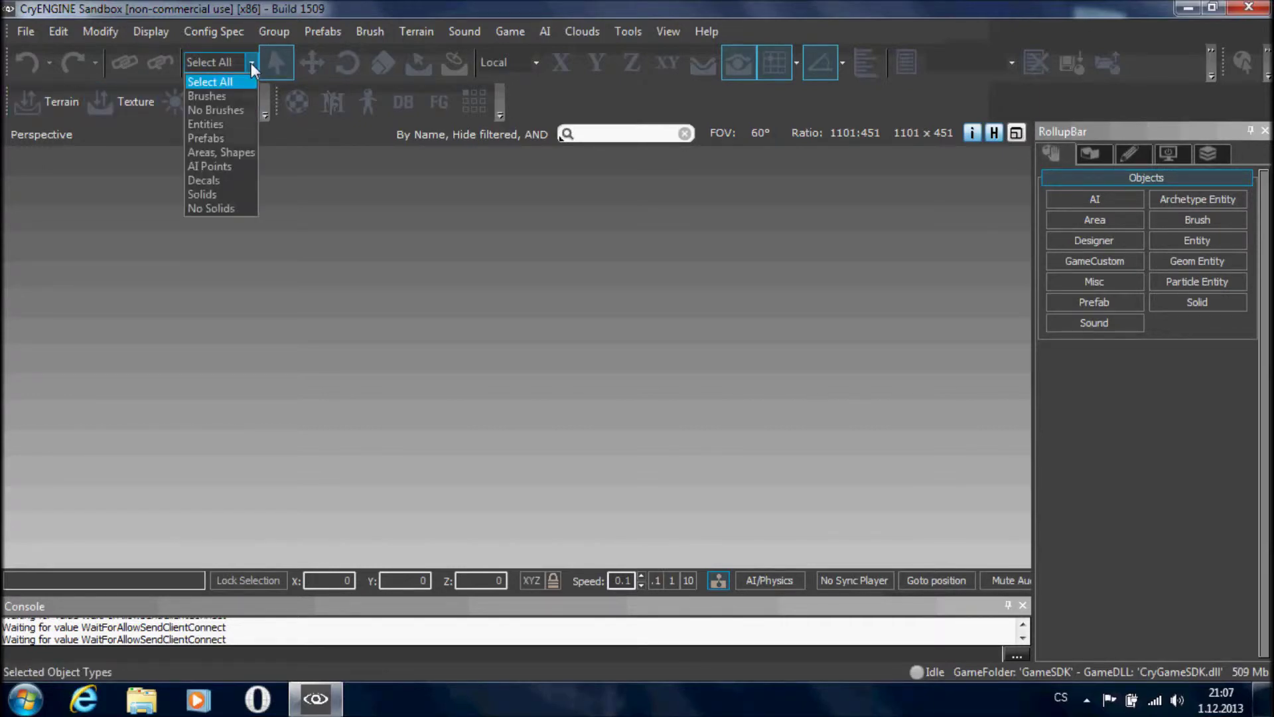
left_click(250, 62)
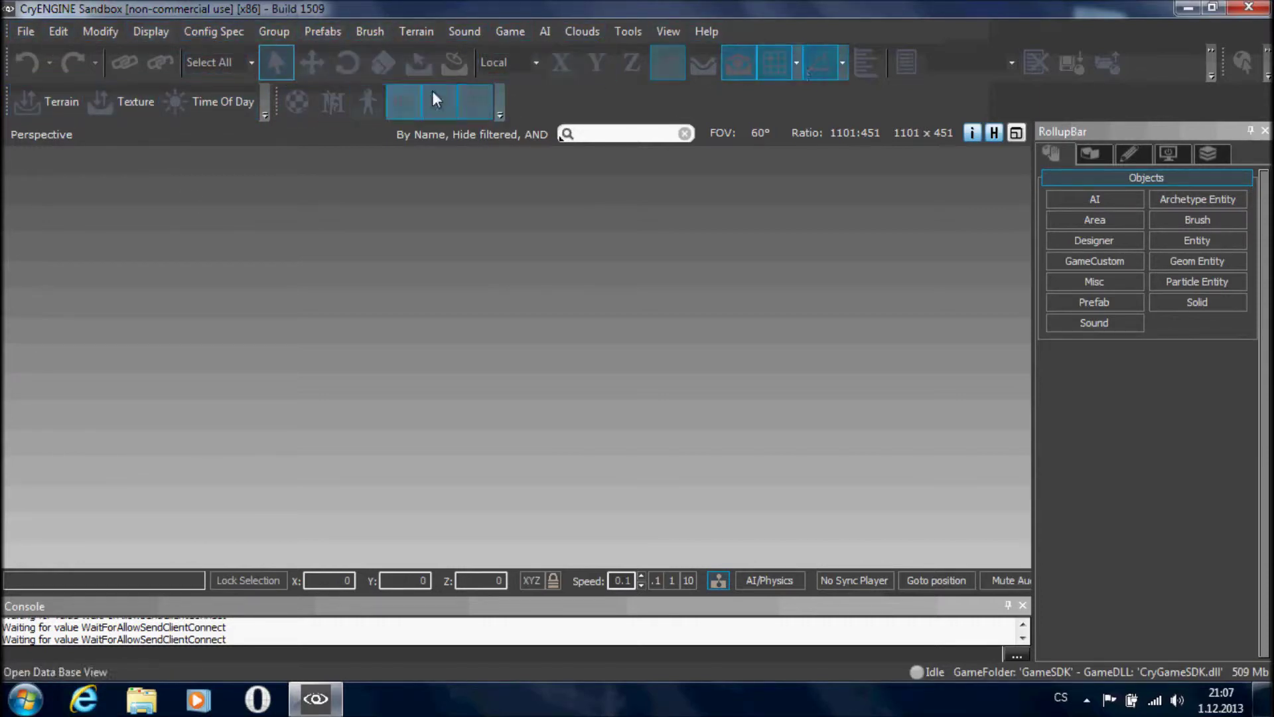
left_click(289, 61)
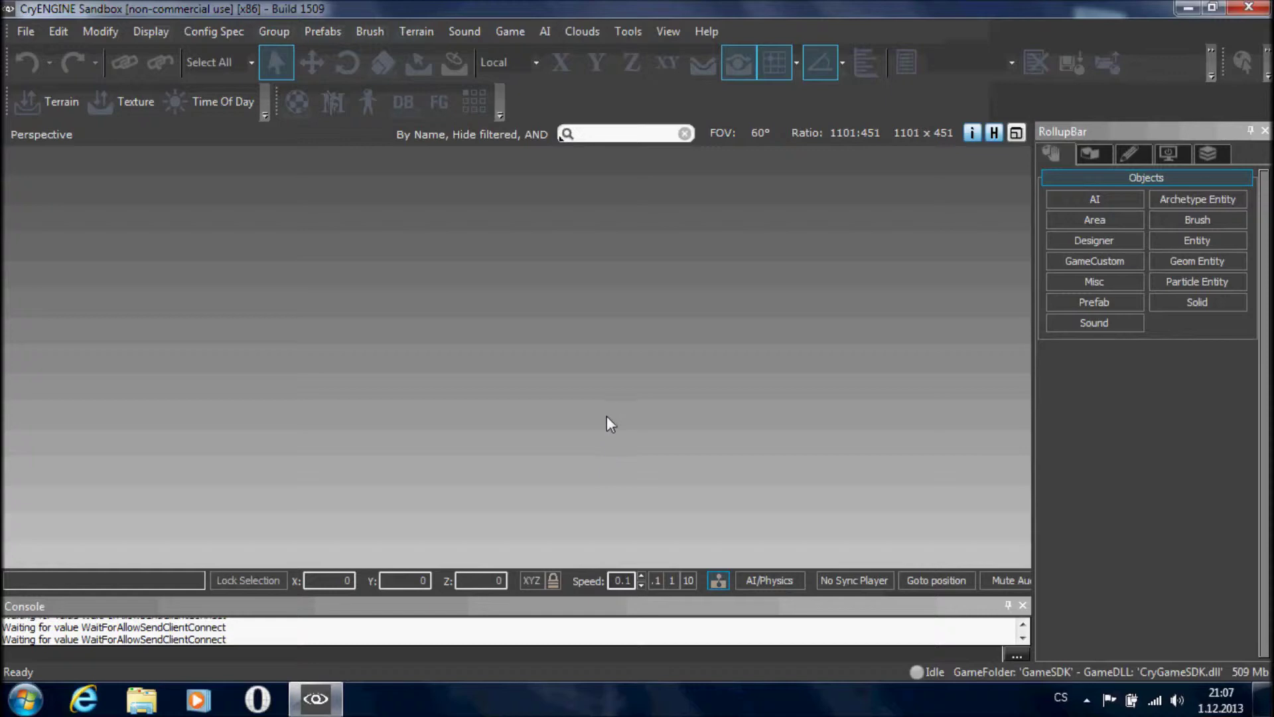
View the existing levels available to open and cancel without opening one.
left_click(25, 31)
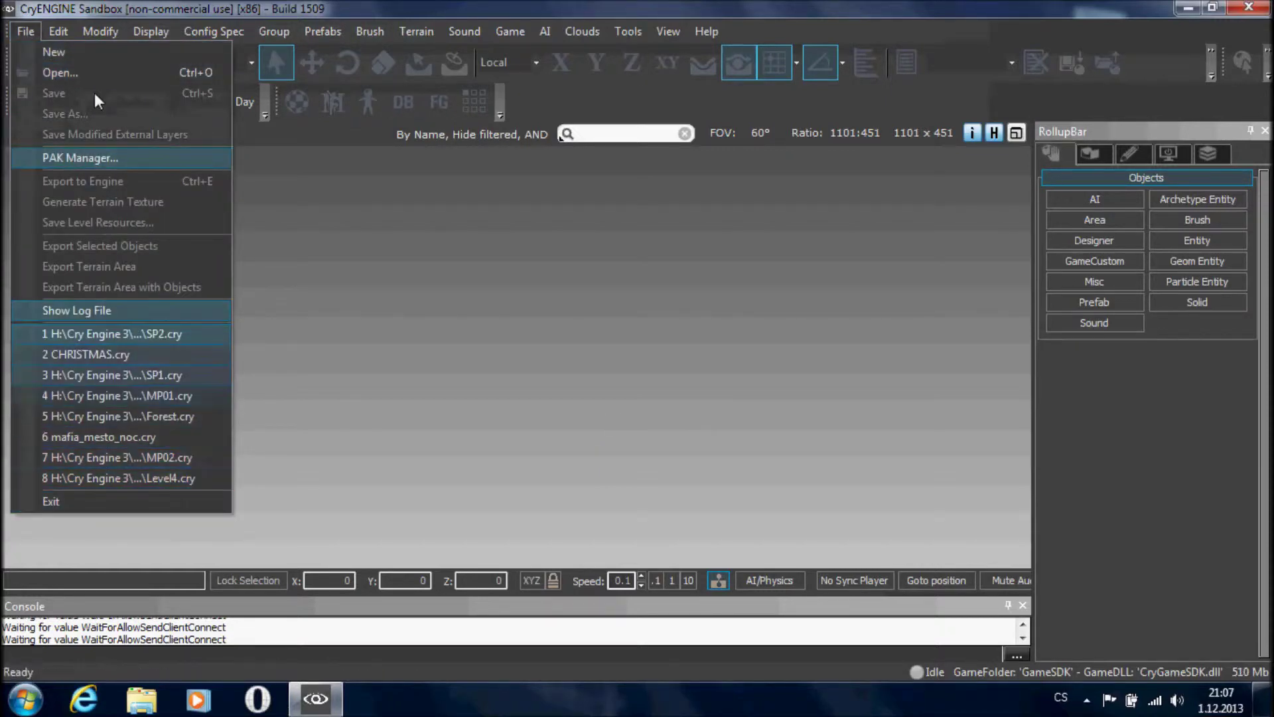
left_click(62, 73)
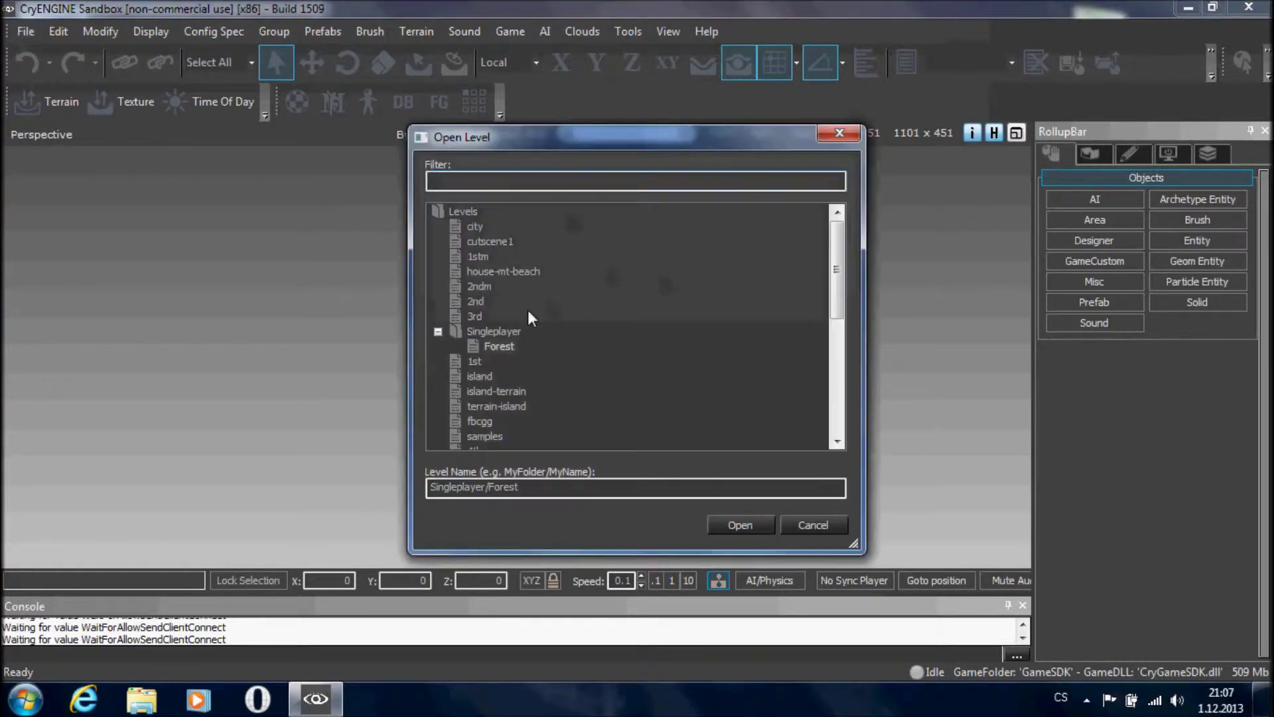
left_click(791, 523)
left_click(25, 31)
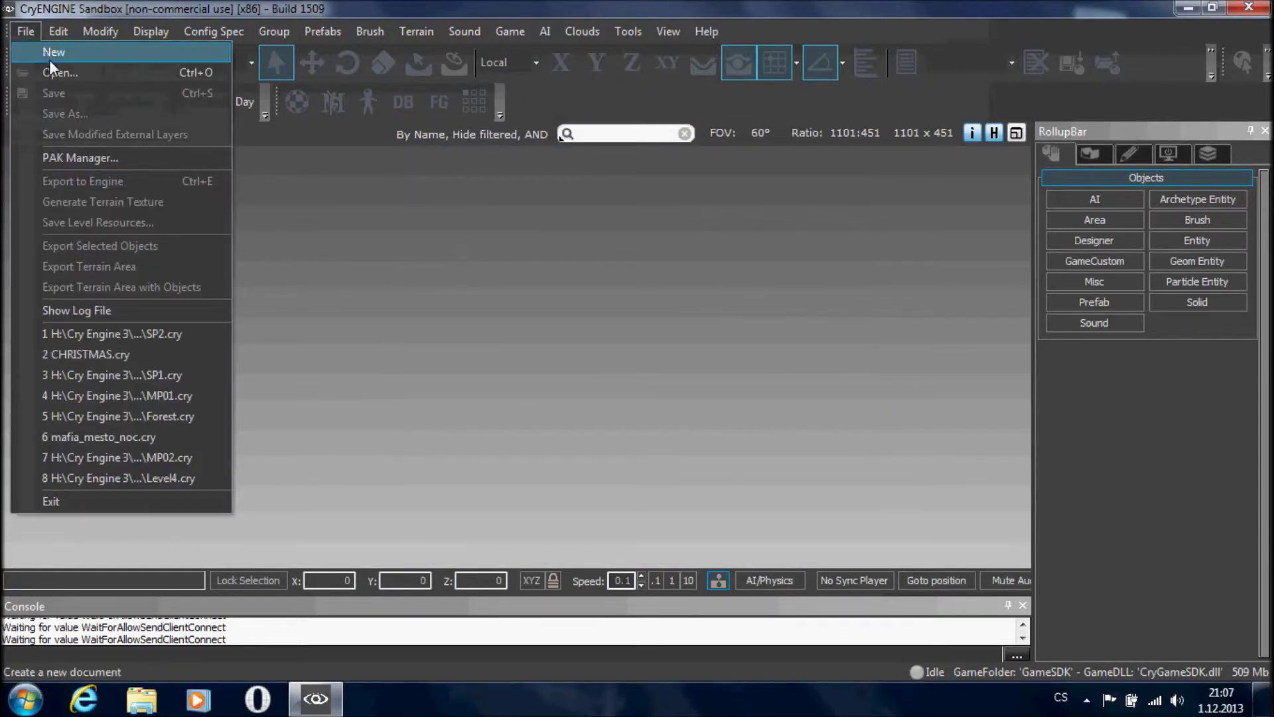
left_click(47, 58)
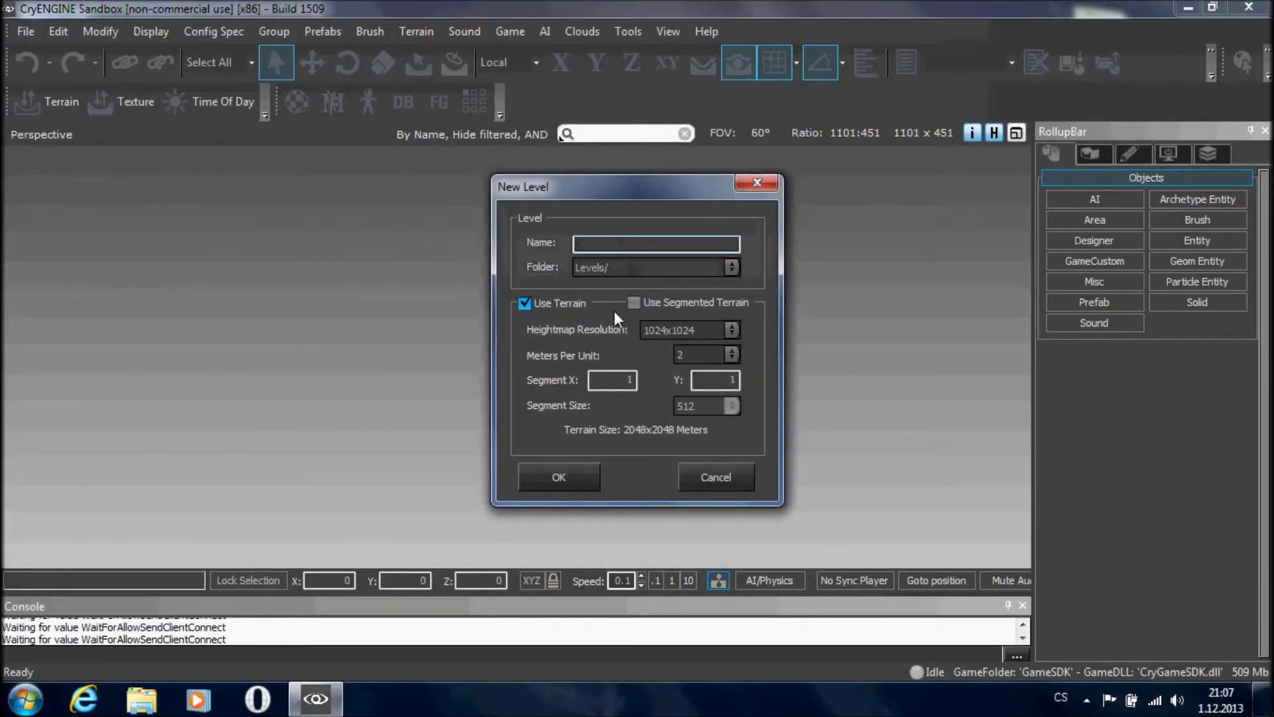
type("tutorial")
left_click(758, 183)
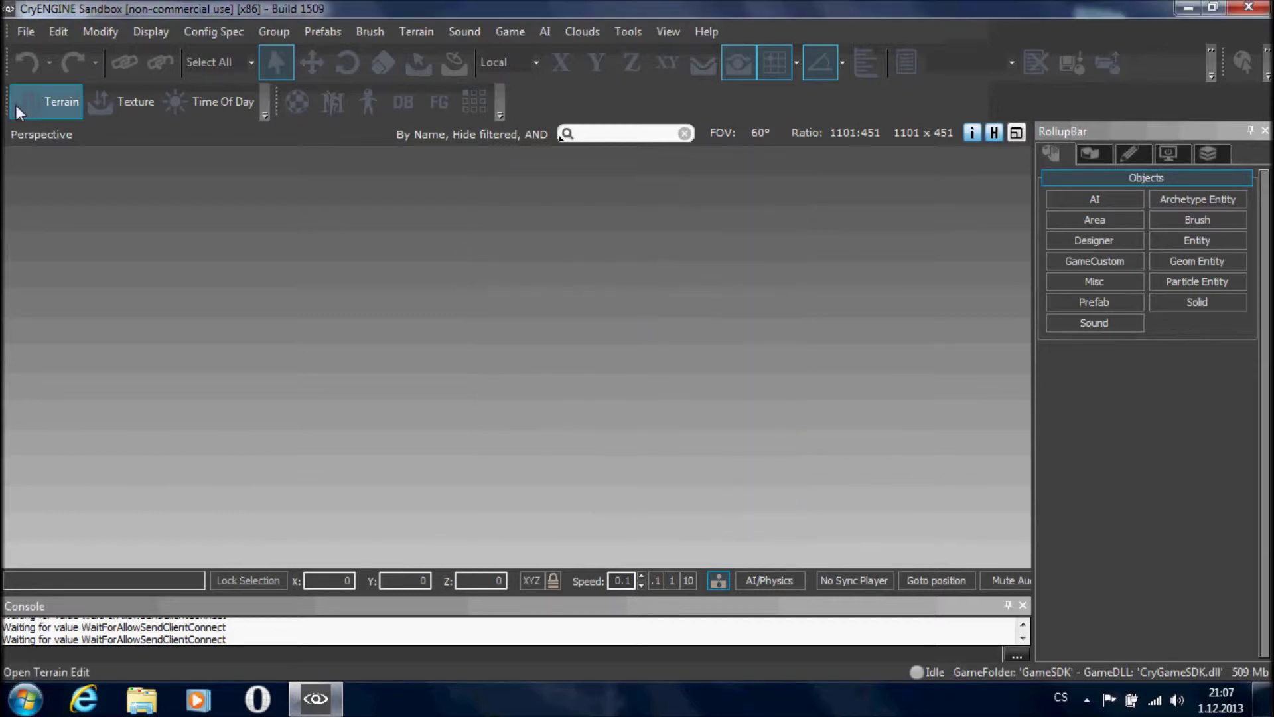
Start a new level named Tutorial, keeping Levels/ as its folder.
left_click(26, 31)
left_click(45, 51)
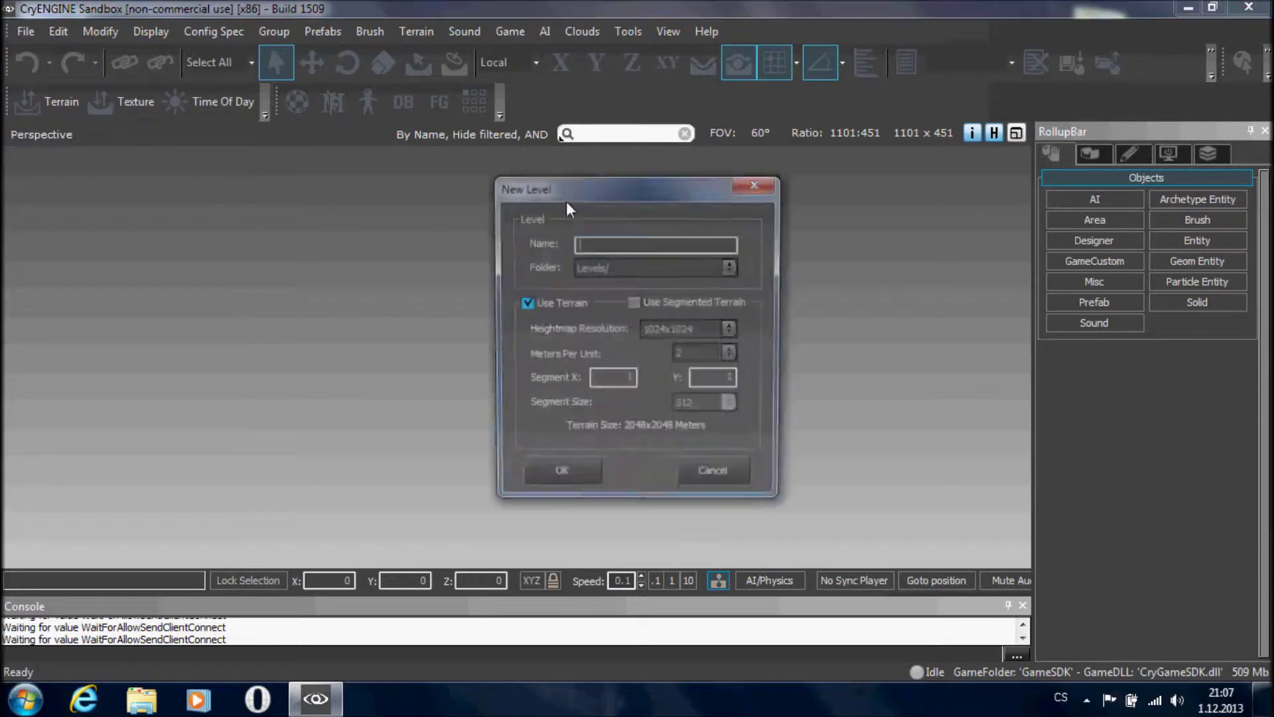
type("Tutorial")
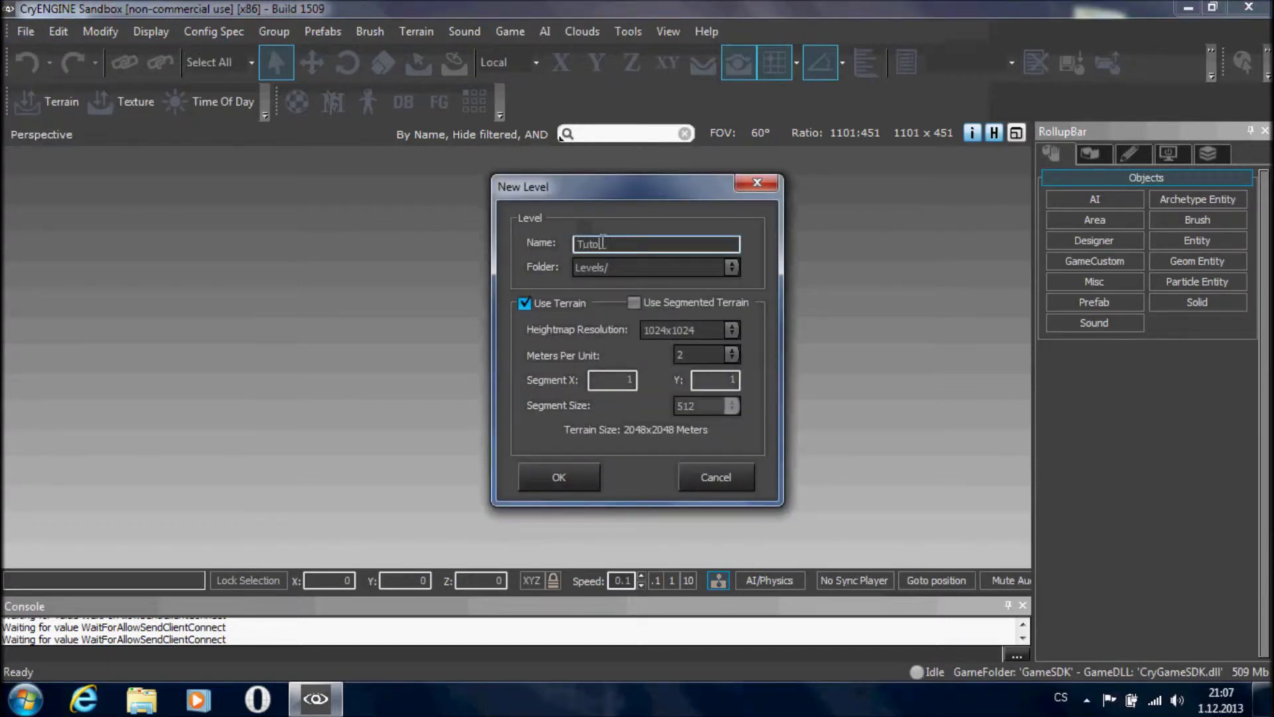
left_click(731, 268)
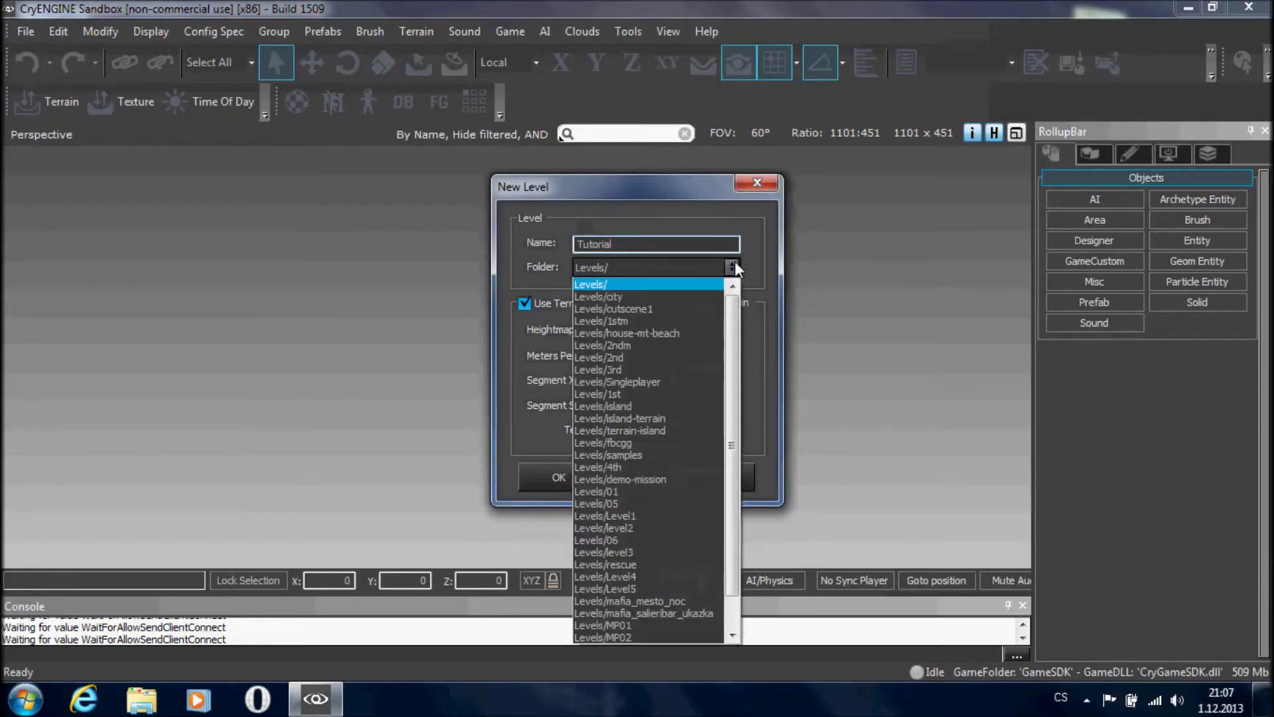
left_click(735, 263)
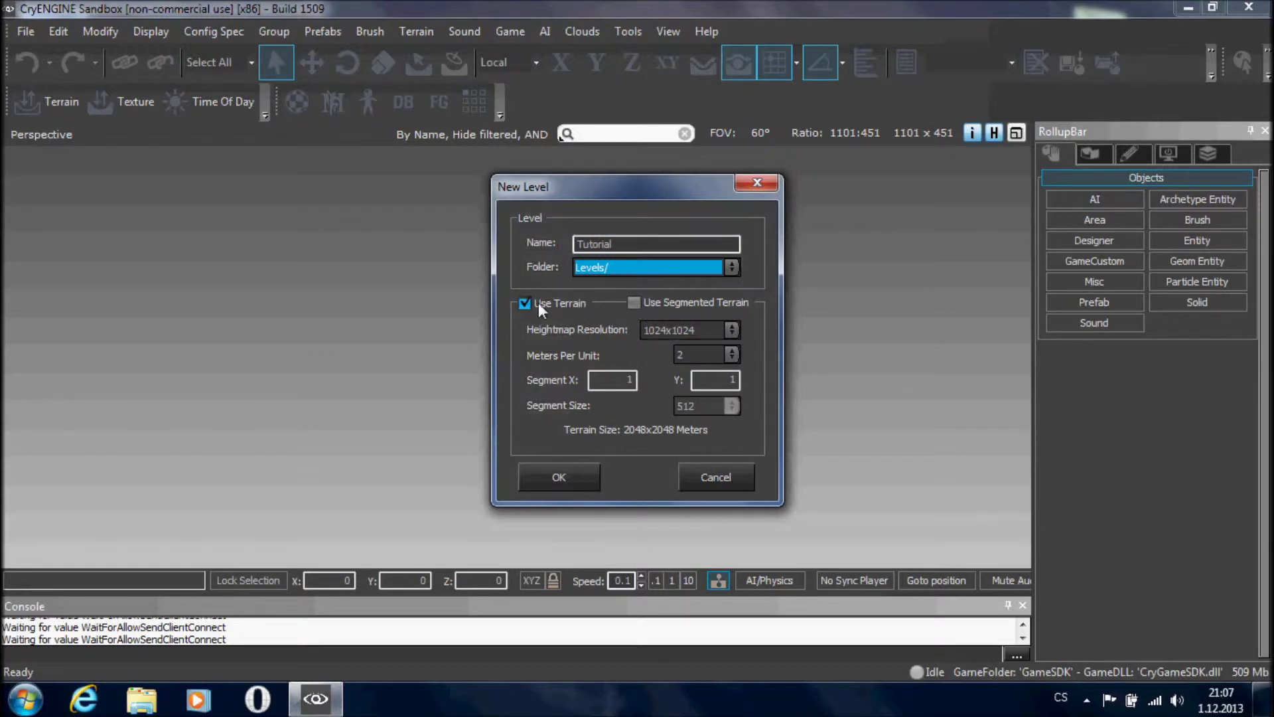
Try a 256x256 heightmap resolution for the new level's terrain, and change it to 8192x8192.
left_click(666, 325)
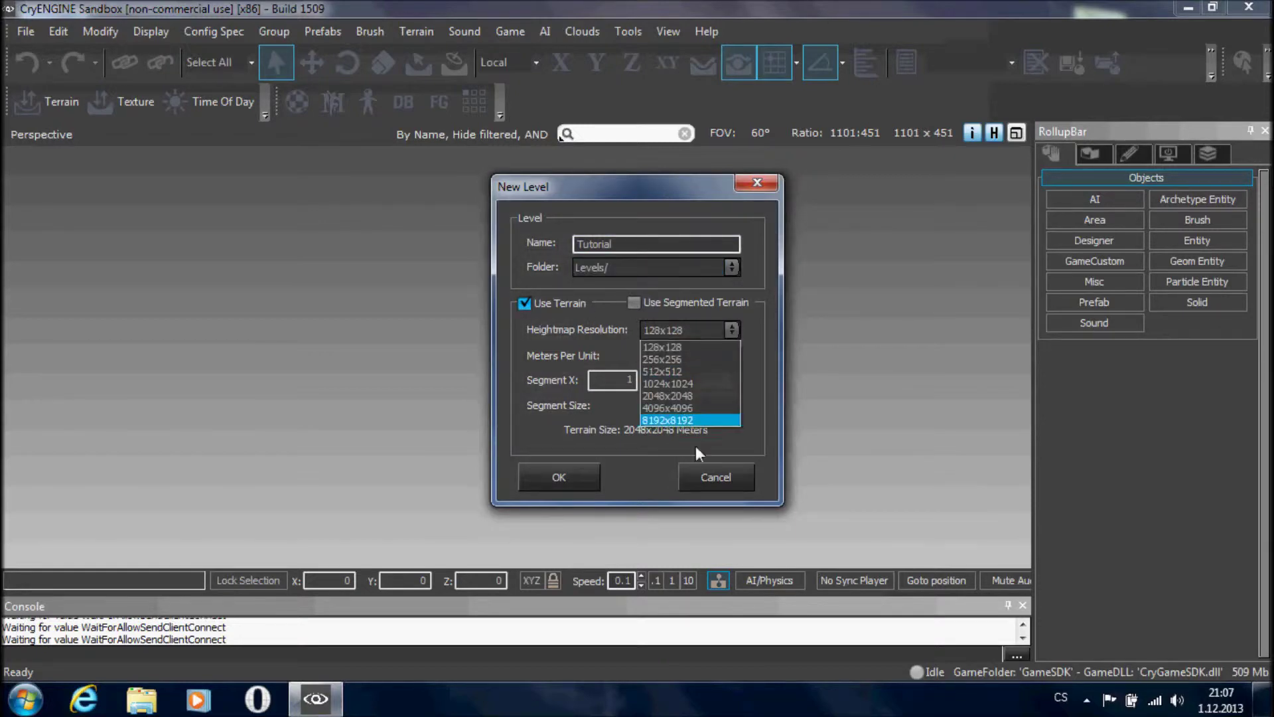
left_click(687, 355)
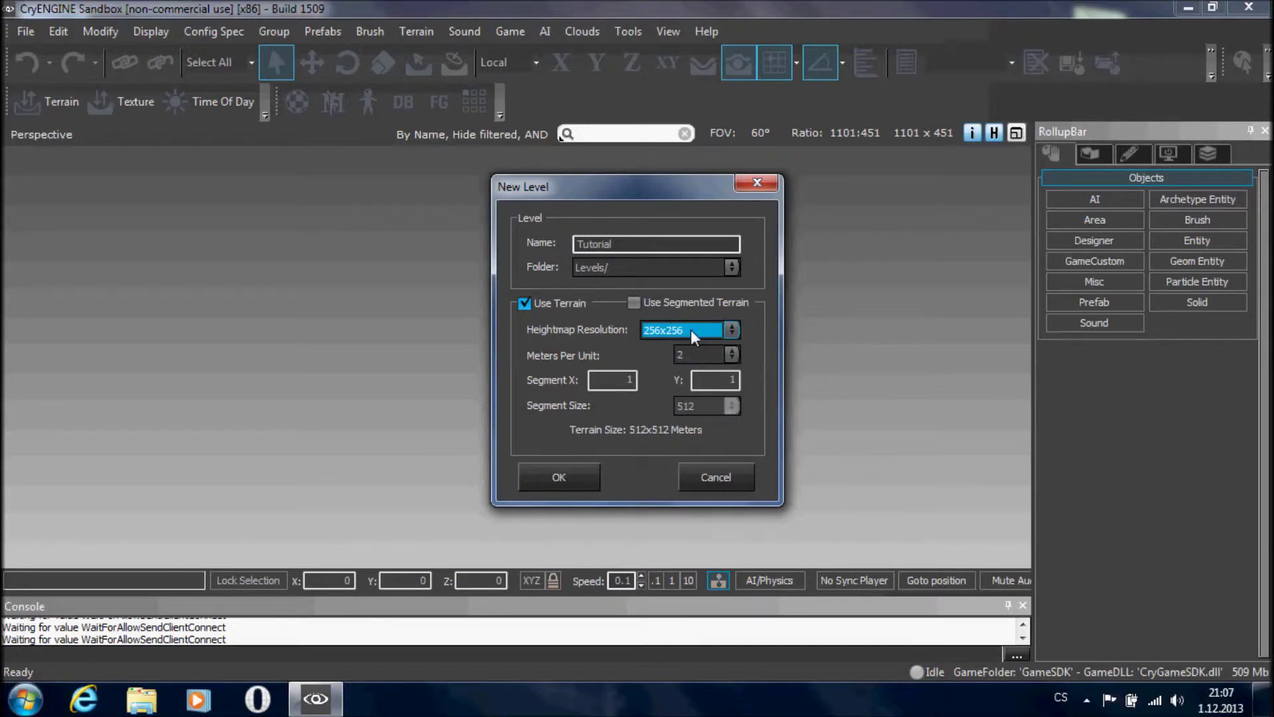
left_click(691, 329)
left_click(677, 419)
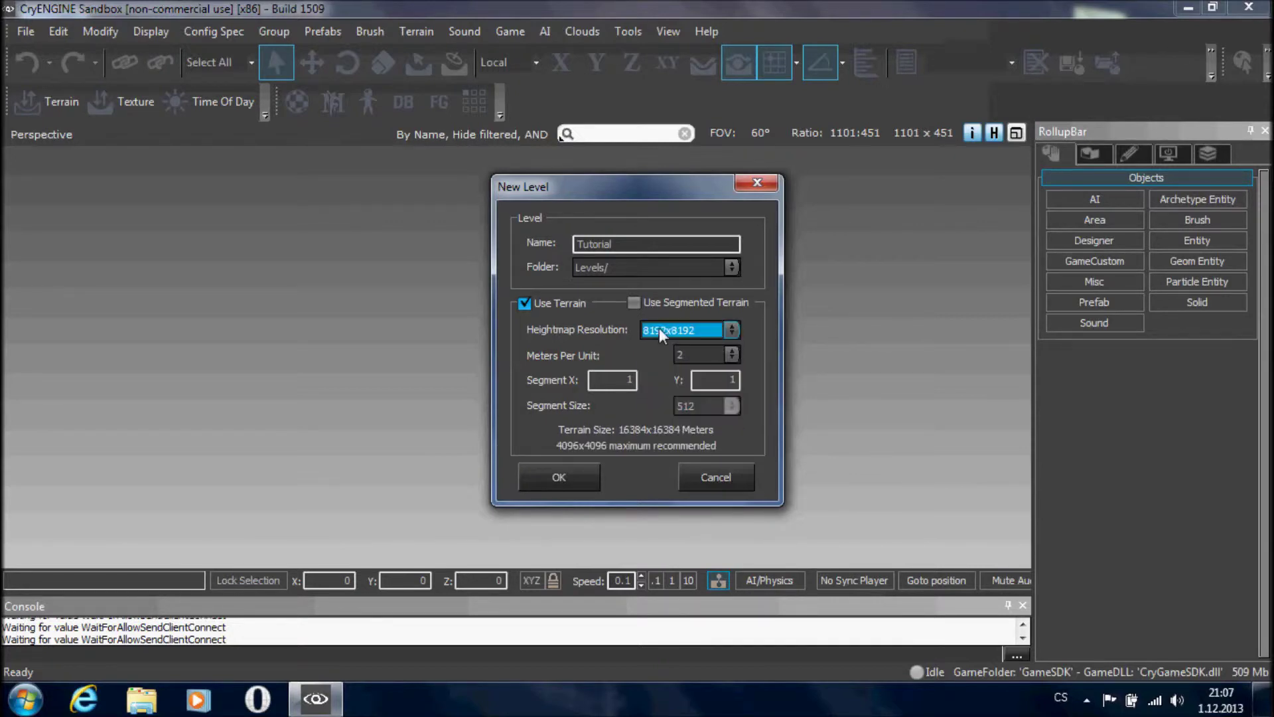
Create the level with a 256x256 heightmap, 2 meters per unit and a high-quality 4096 x 4096 terrain texture.
left_click(727, 330)
left_click(685, 357)
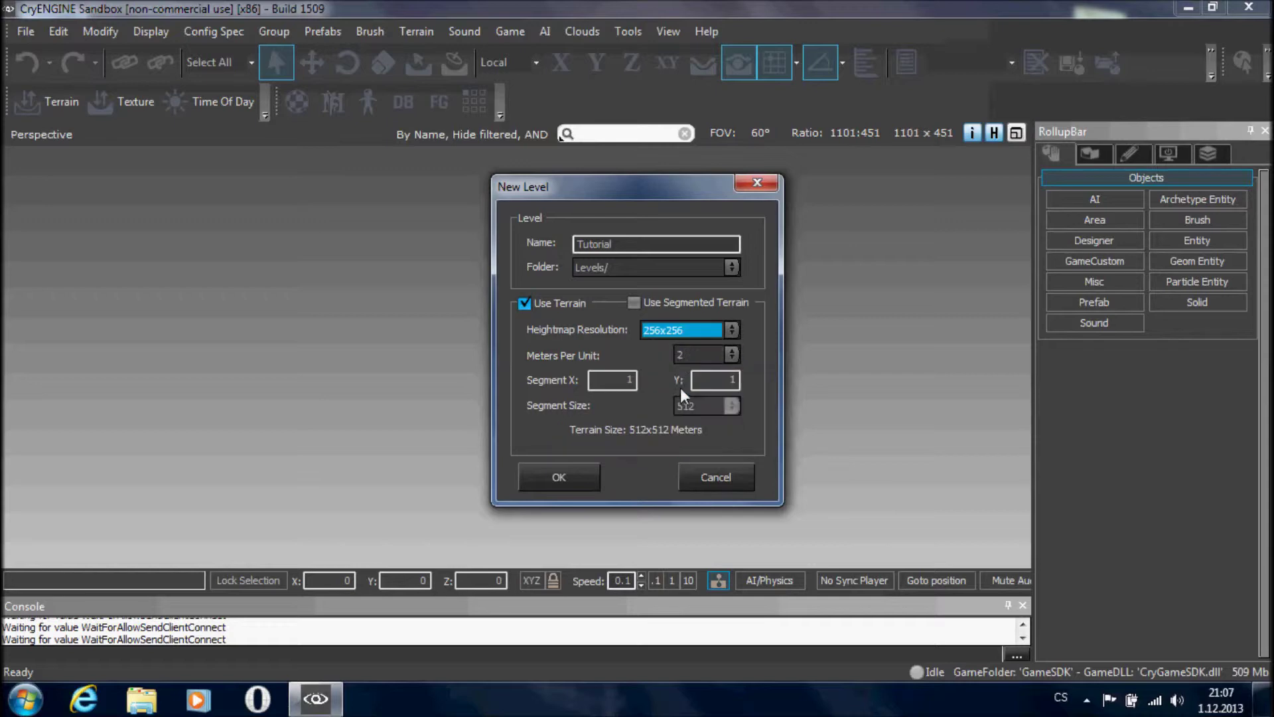
left_click(578, 474)
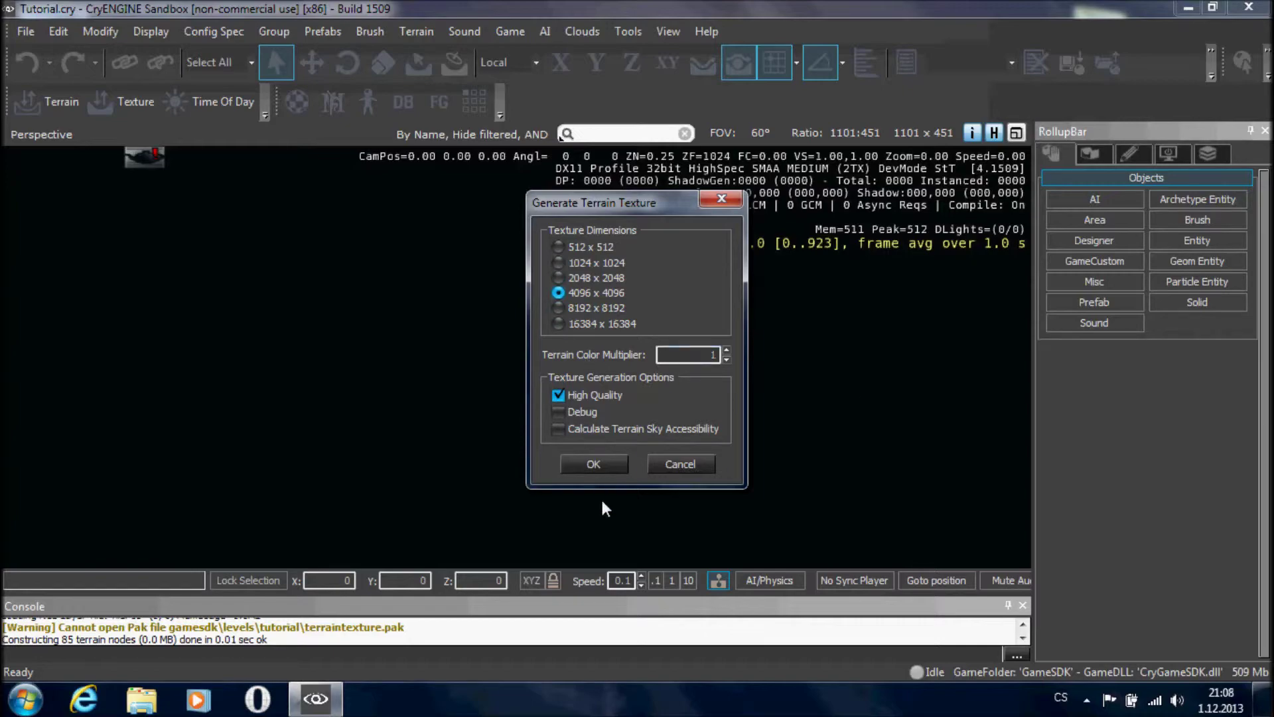
left_click(593, 463)
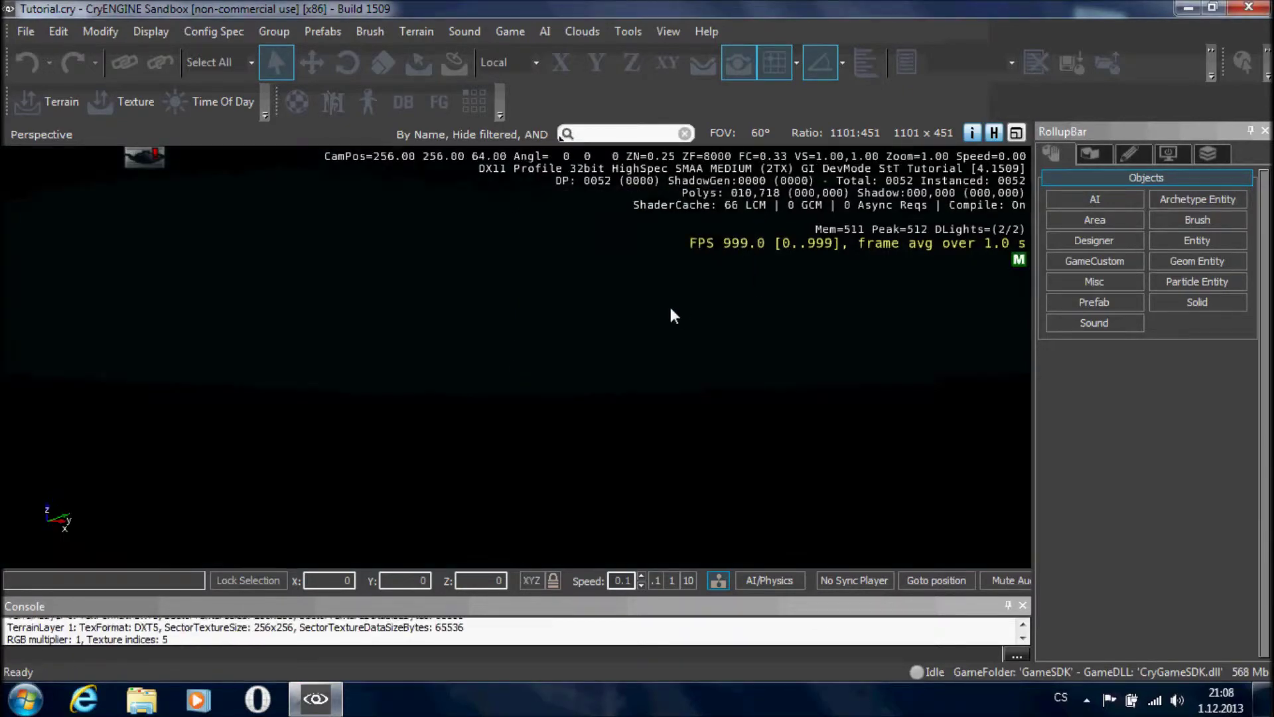
Set the camera movement speed to 1 and look around over the new level's ocean.
key("s")
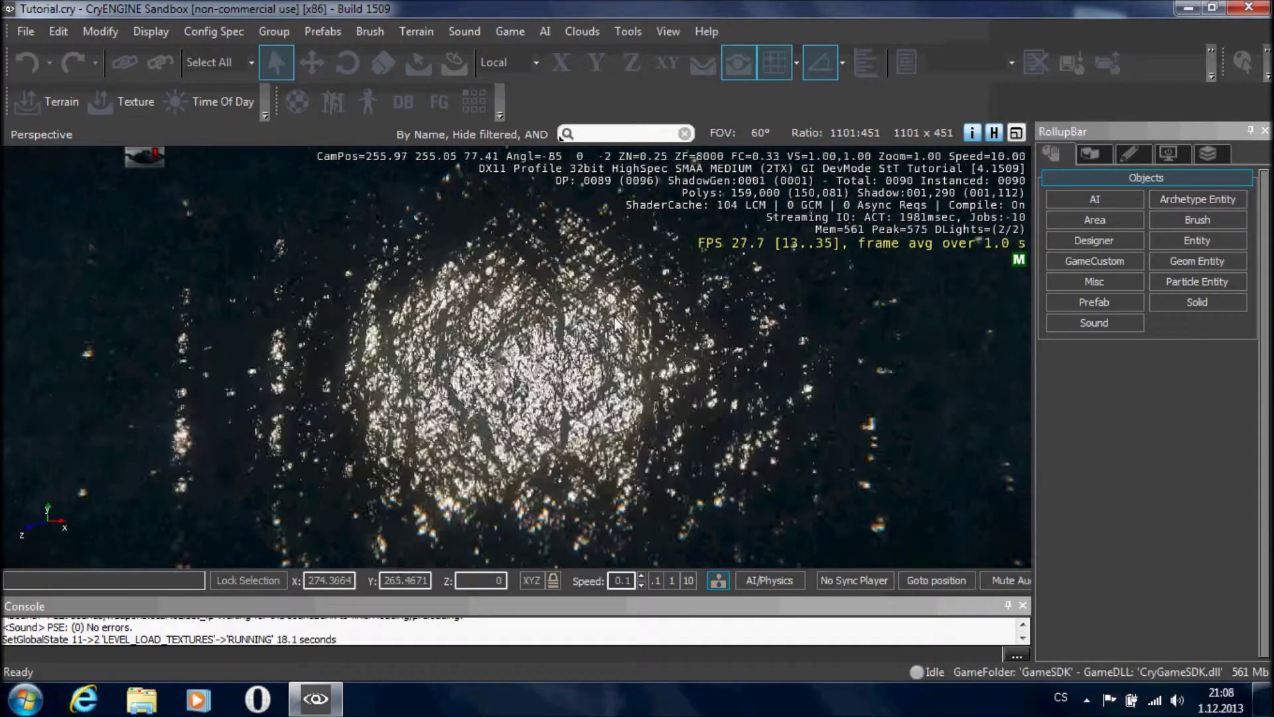
left_click(673, 581)
key("w")
key("s")
mouse_move(587, 390)
right_mouse_down()
mouse_move(587, 305)
mouse_move(587, 390)
right_mouse_up()
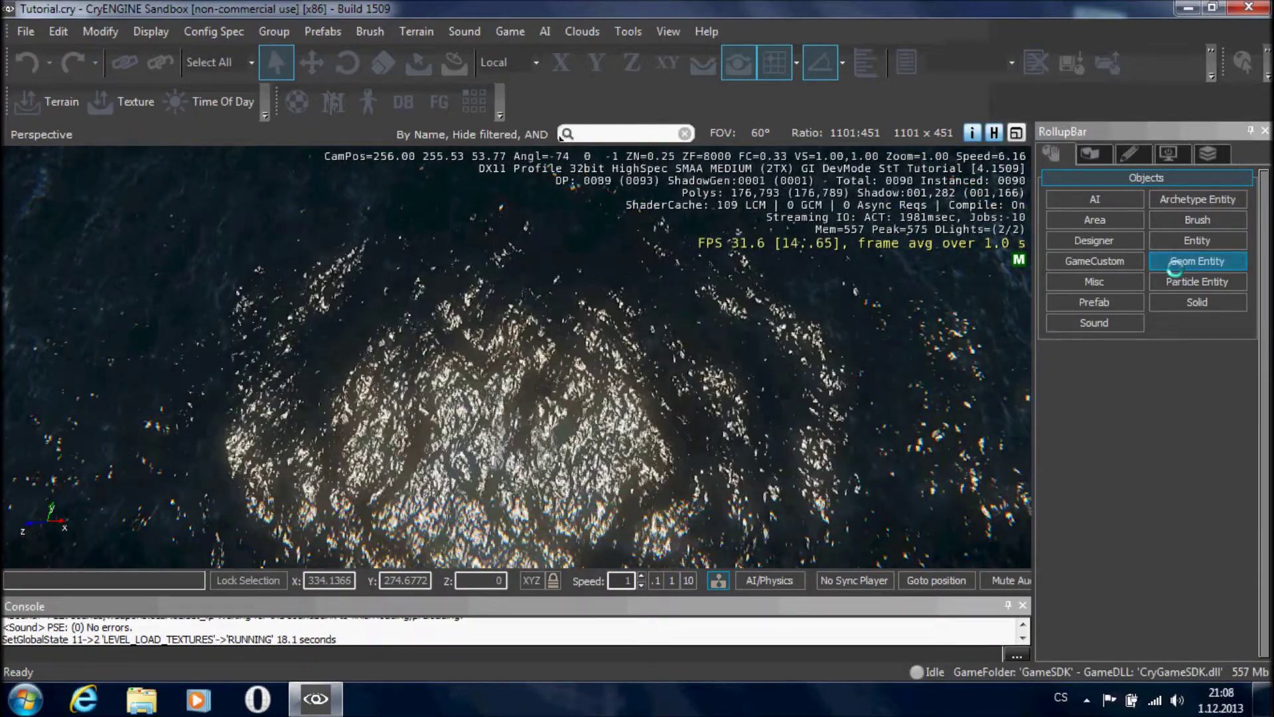
Place a Human entity from the AI category of the entity browser into the level.
left_click(1192, 240)
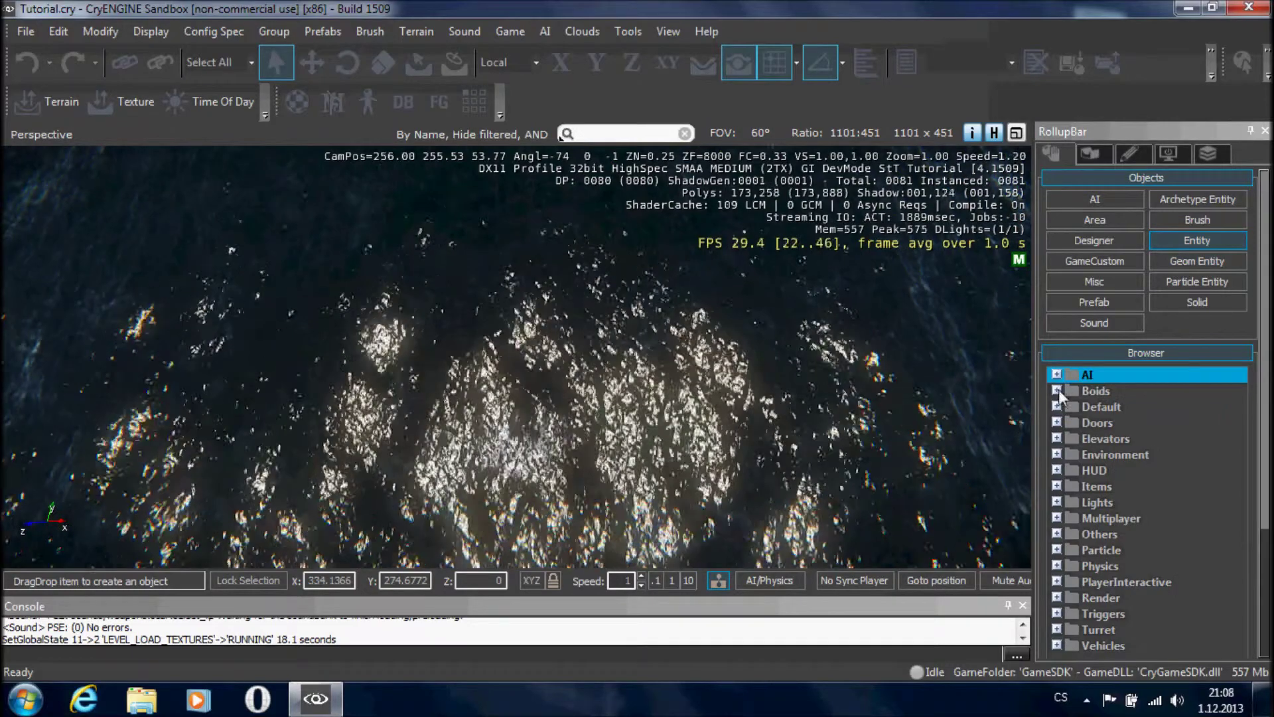
left_click(1057, 391)
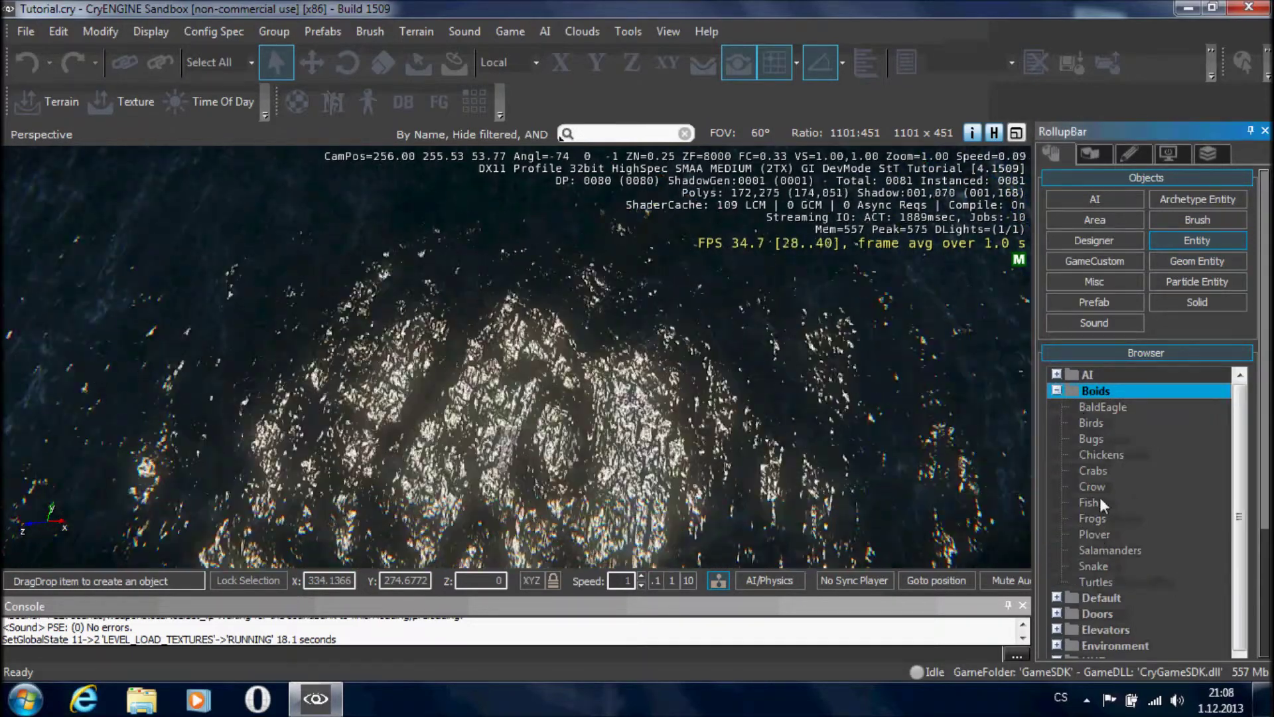
left_click(1057, 390)
left_click(1057, 375)
left_click(1071, 454)
left_click(1132, 472)
left_click_drag(1133, 472, 602, 458)
key("a")
right_click_drag(601, 458, 617, 425)
Move the human upward along the Z axis to a height of 27.
left_click(312, 63)
left_click_drag(602, 326, 631, 123)
right_click_drag(597, 372, 607, 344)
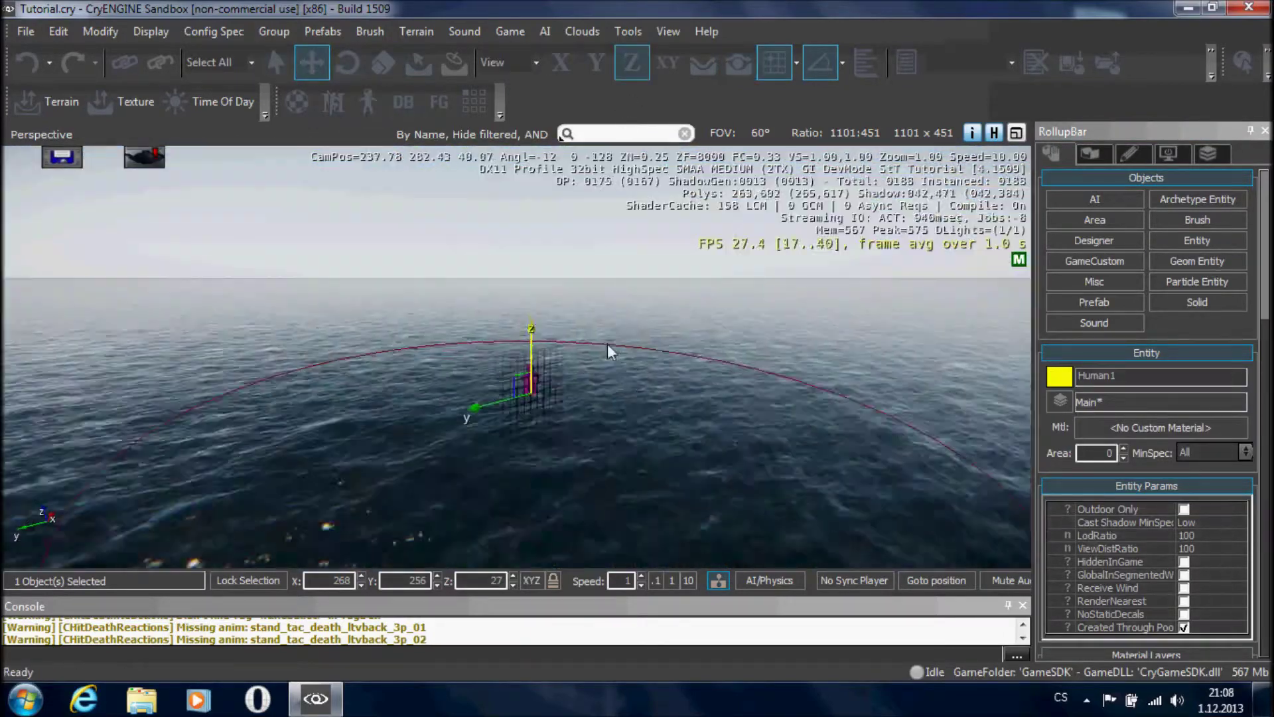
key("w")
Turn off grid snapping and angle snapping.
left_click(739, 63)
left_click(774, 63)
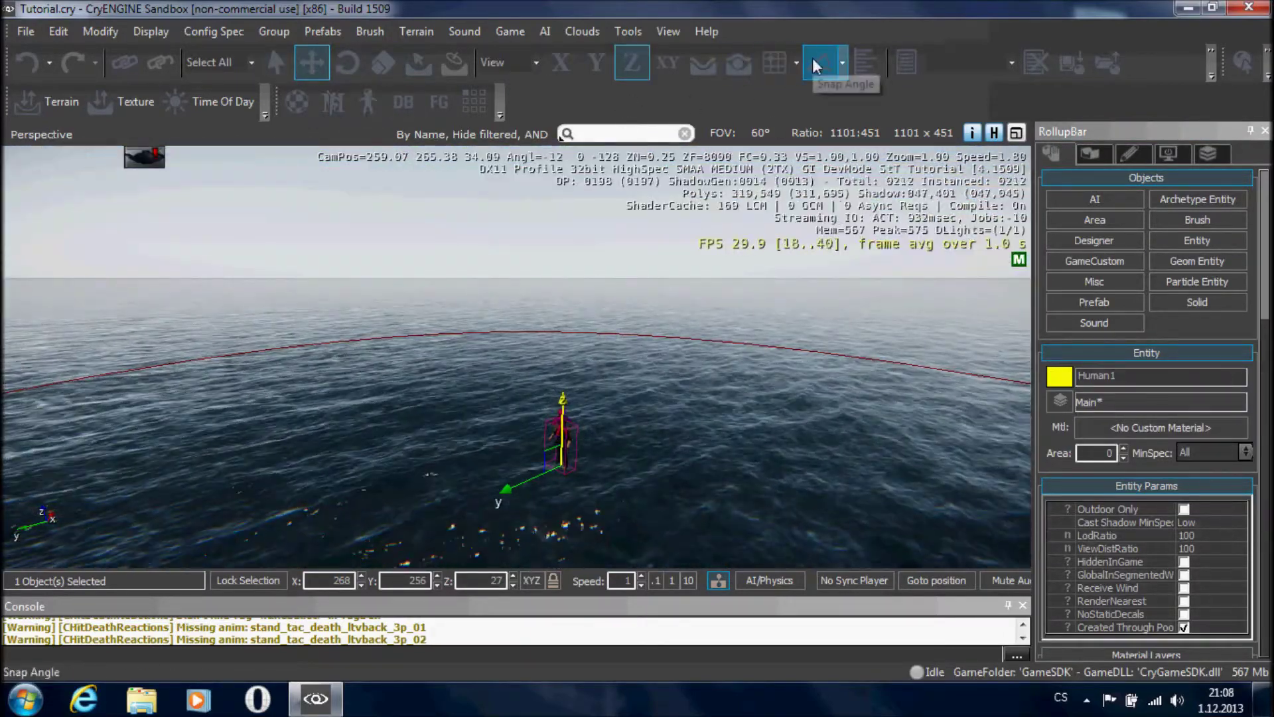
left_click(814, 63)
Clear the selection close to the human and set the camera movement speed to 0.1.
key("w")
right_click_drag(763, 206, 726, 243)
left_click(711, 282)
key("w")
left_click(656, 581)
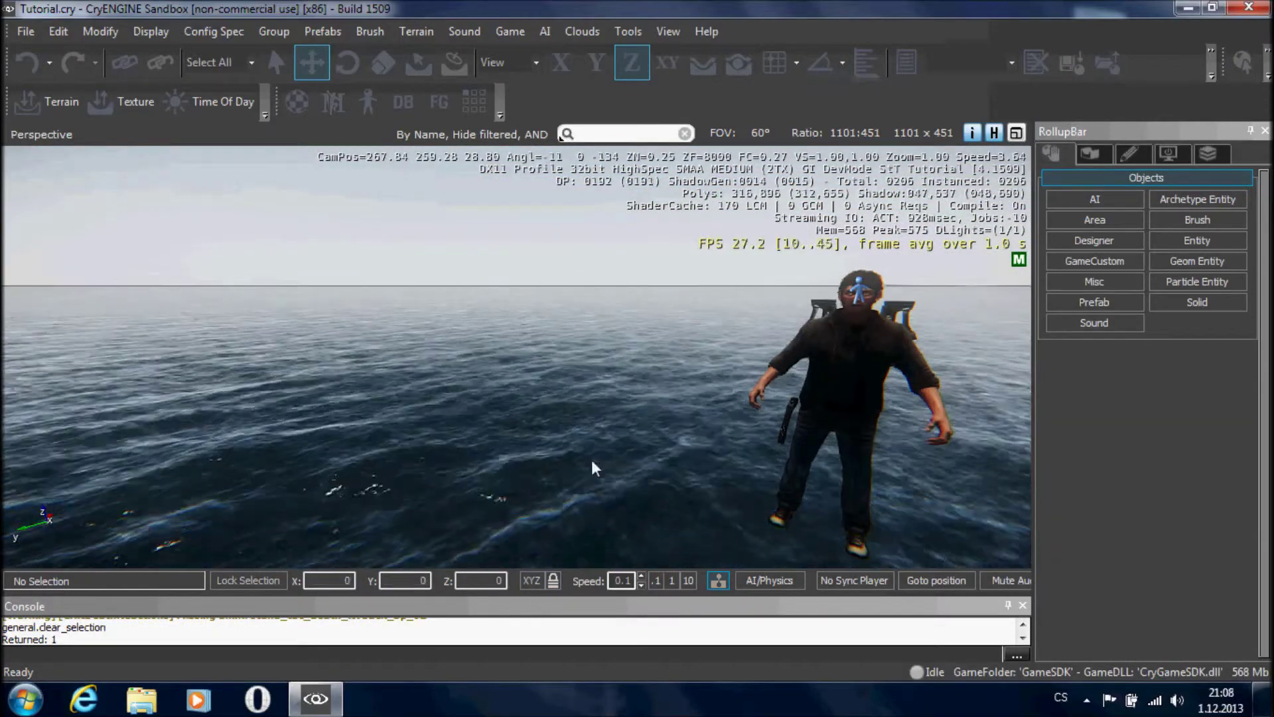
Try box-selecting the human with the selection tool and clear the selection.
left_click(279, 63)
right_click_drag(287, 213, 303, 219)
key("s")
left_click_drag(338, 219, 653, 443)
left_click(639, 439)
left_click(552, 345)
left_click(672, 398)
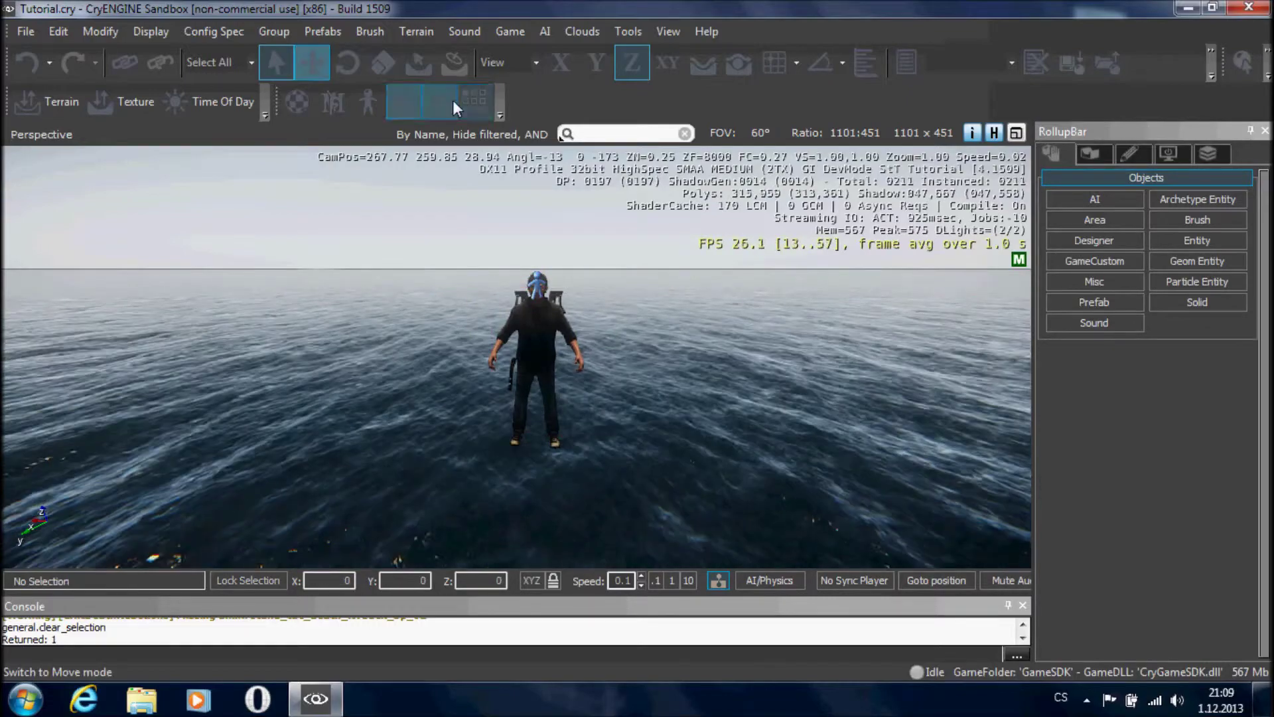
Switch to Move mode and select the human with a box around it.
left_click(312, 62)
left_click_drag(435, 284, 650, 438)
left_click(337, 239)
left_click_drag(290, 247, 673, 508)
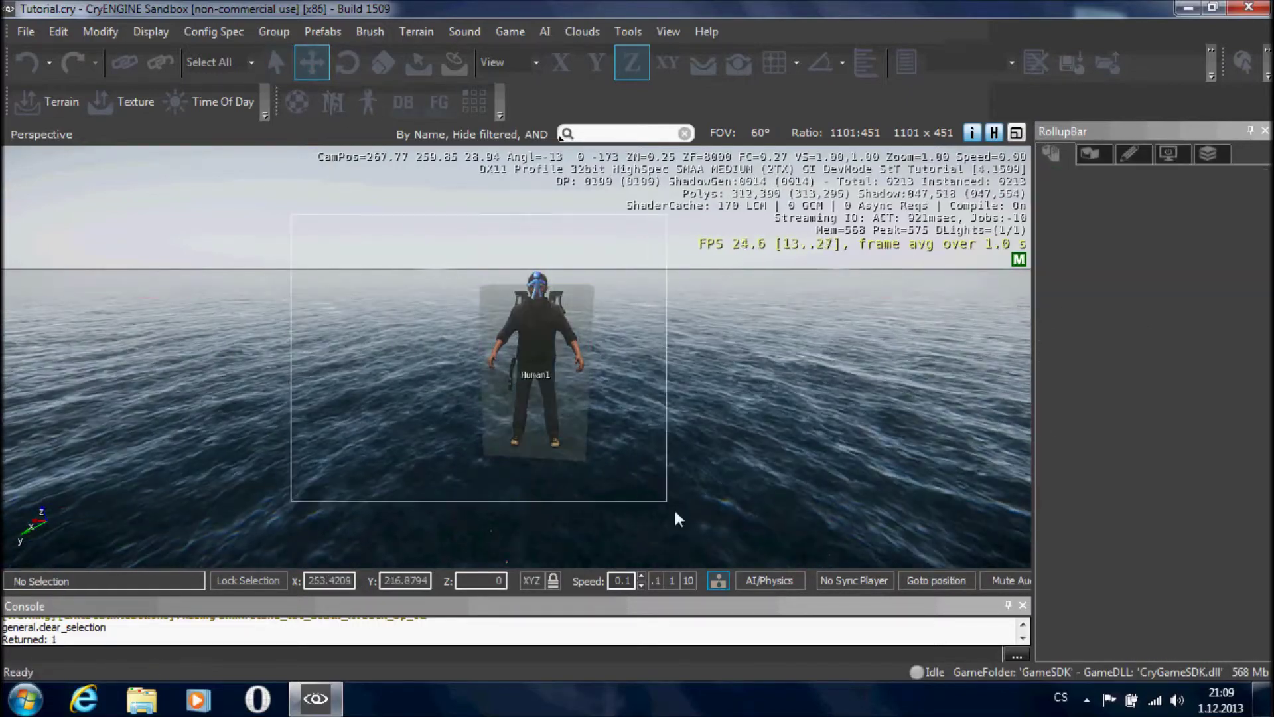
Move the human along its Y axis to about 255.66 and along Z to about 26.80.
right_click_drag(521, 452, 458, 464)
key("d")
right_click_drag(623, 467, 509, 421)
key("d")
key("d")
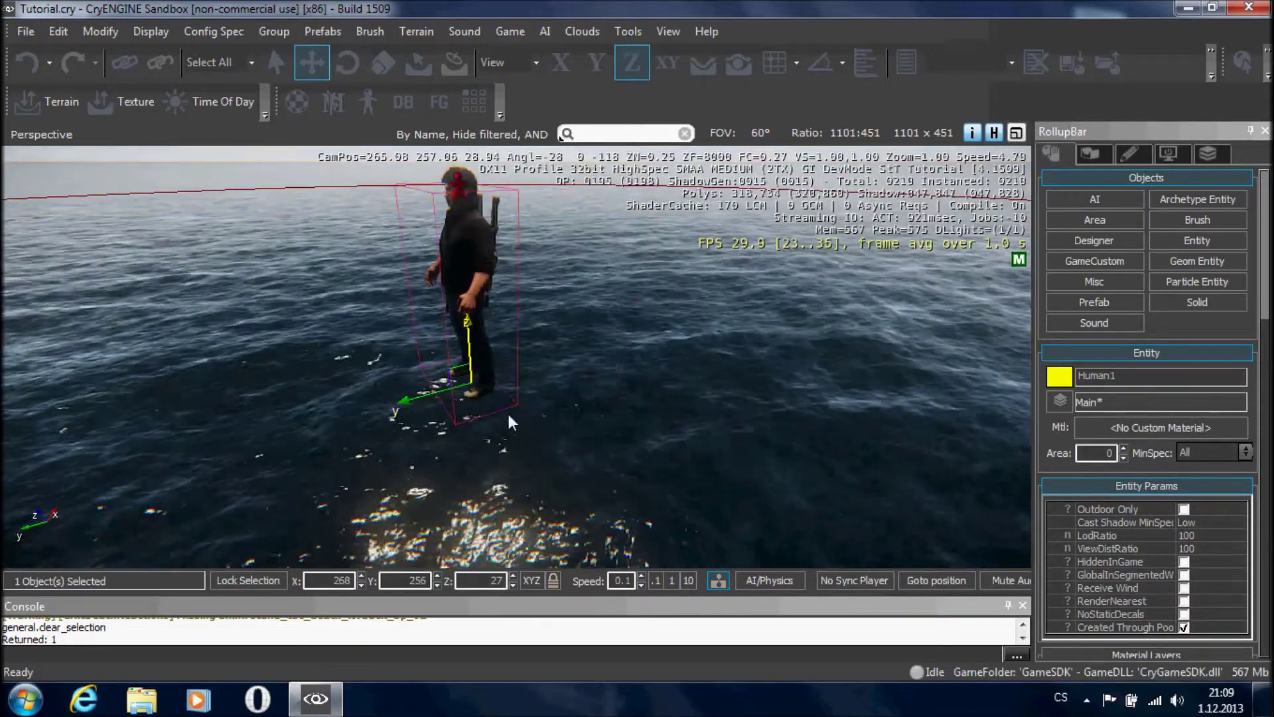
left_click_drag(435, 394, 463, 424)
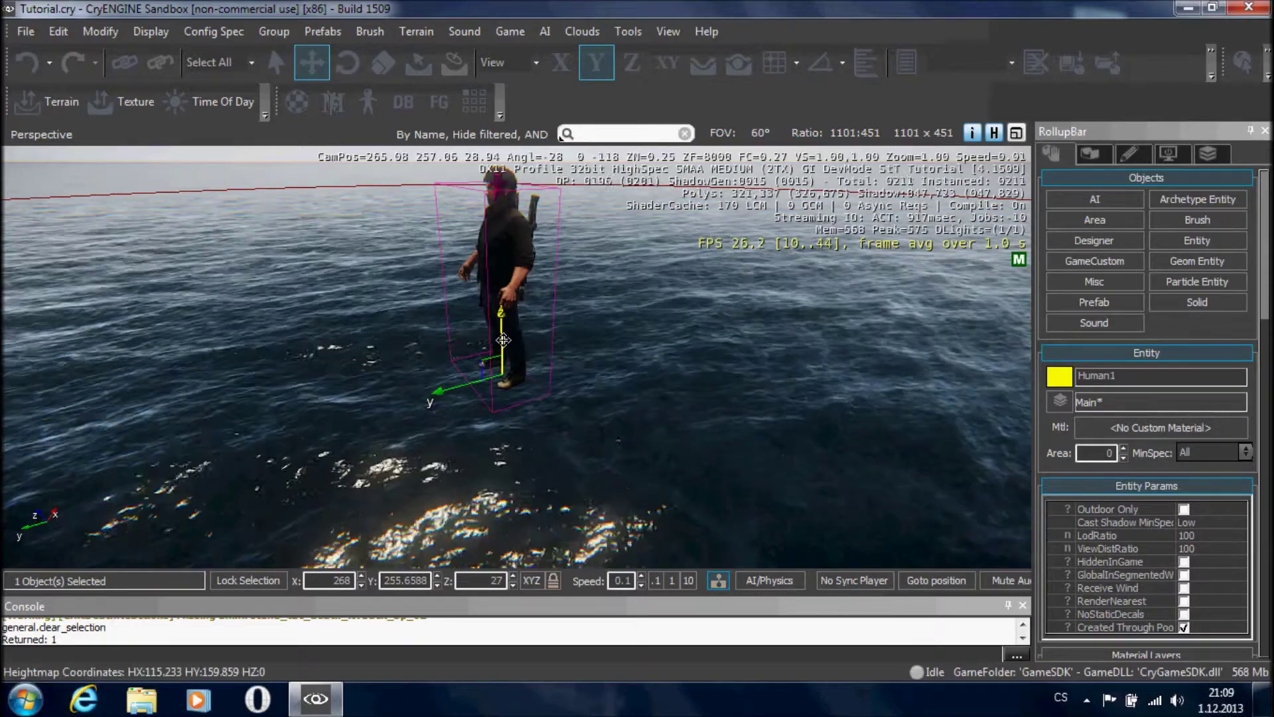
left_click_drag(503, 324, 517, 340)
right_click_drag(516, 340, 510, 359)
key("a")
Try the single-axis movement locks and move the human to X about 267.78 and Z about 27.49.
left_click(600, 70)
right_click_drag(572, 247, 579, 267)
key("s")
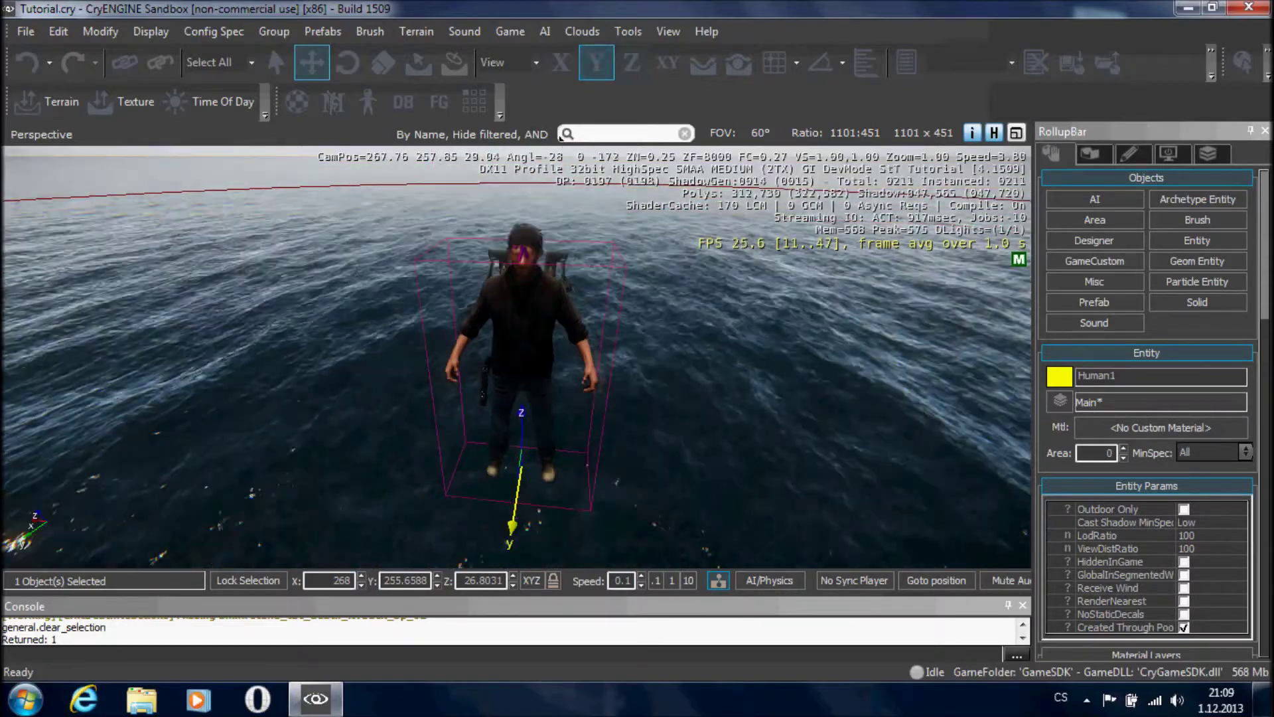
left_click(566, 65)
left_click_drag(483, 408, 493, 332)
Rotate the human to about -44 degrees on Y and 20 degrees on Z, and briefly run AI/Physics.
left_click(346, 62)
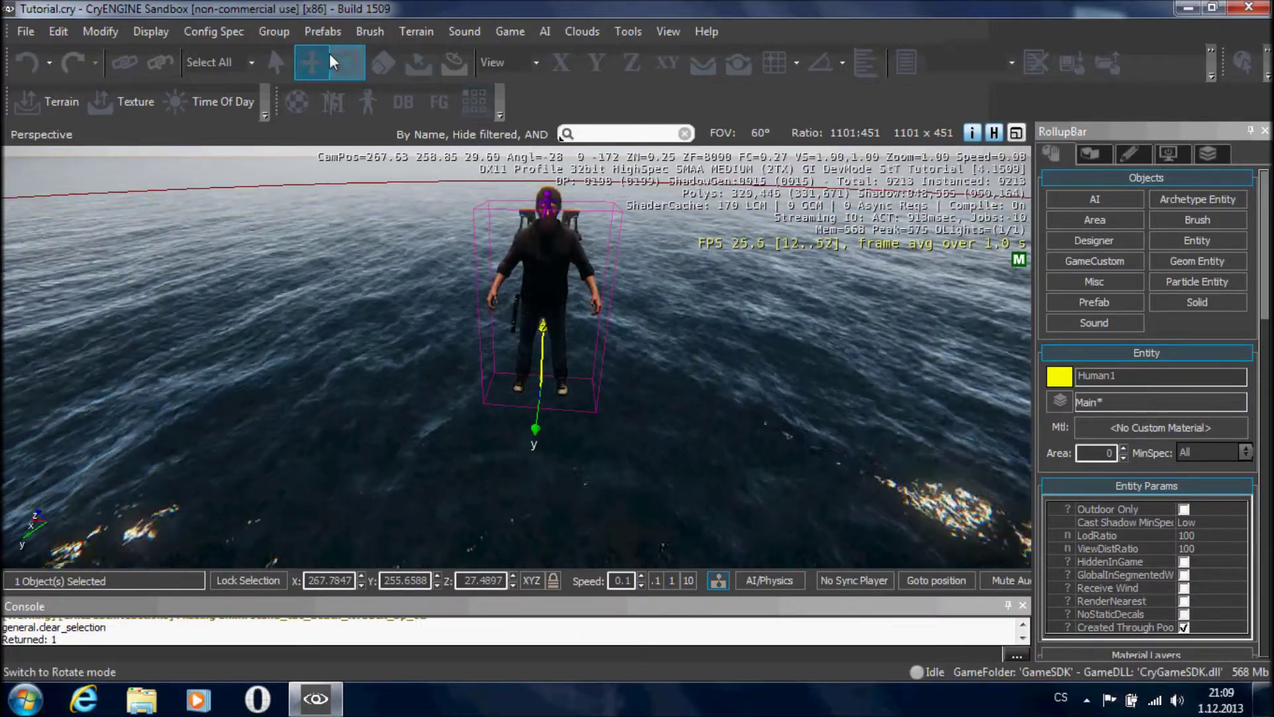
mouse_move(546, 322)
left_mouse_down()
mouse_move(557, 402)
mouse_move(556, 342)
left_mouse_up()
left_click_drag(564, 433, 400, 412)
left_click(768, 580)
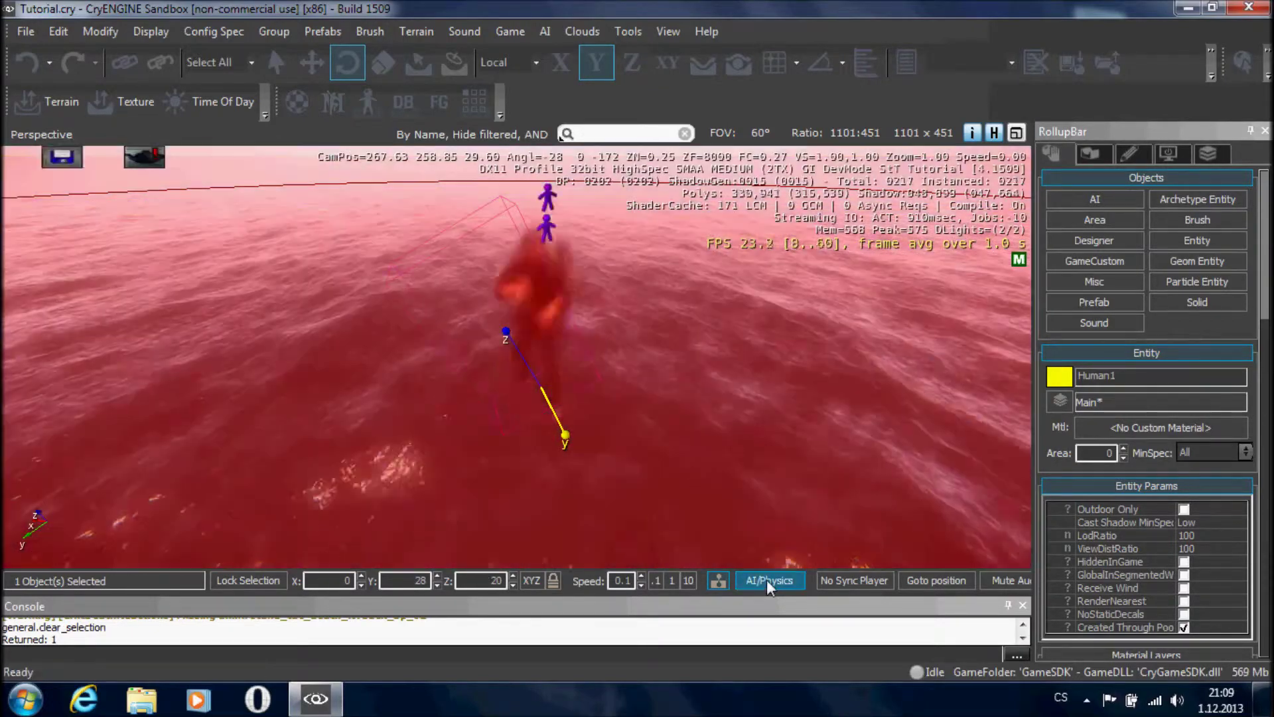
left_click(768, 580)
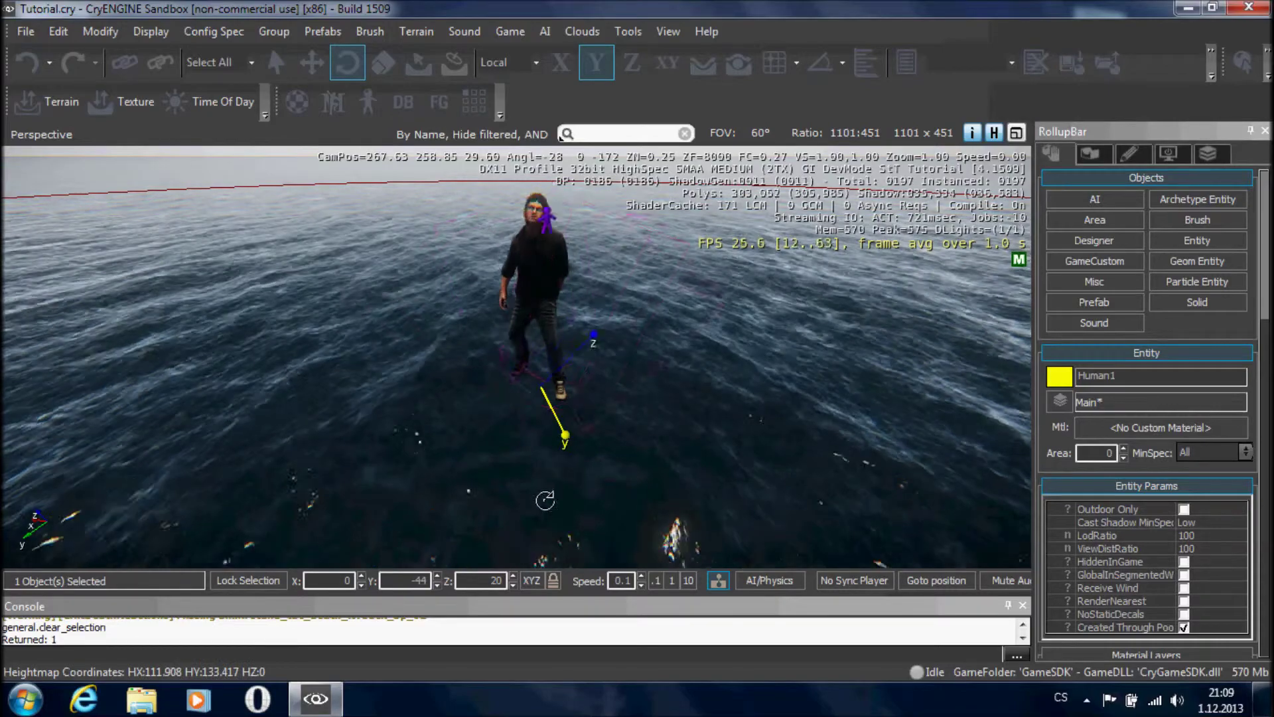
Scale the human up uniformly to about 27.67 times its size.
left_click(390, 63)
left_click_drag(520, 326, 488, 34)
key("s")
right_click_drag(507, 292, 485, 507)
key("w")
key("s")
left_click_drag(485, 508, 441, 320)
key("s")
left_click_drag(501, 362, 491, 244)
Turn on the AI/Physics simulation and view the enlarged human from farther away.
left_click(769, 581)
right_click_drag(661, 407, 626, 388)
key("s")
key("w")
key("s")
Scale the human down to about 6.09, keep the Z axis lock and clear the selection.
left_click_drag(527, 372, 547, 445)
right_click_drag(548, 448, 549, 491)
key("w")
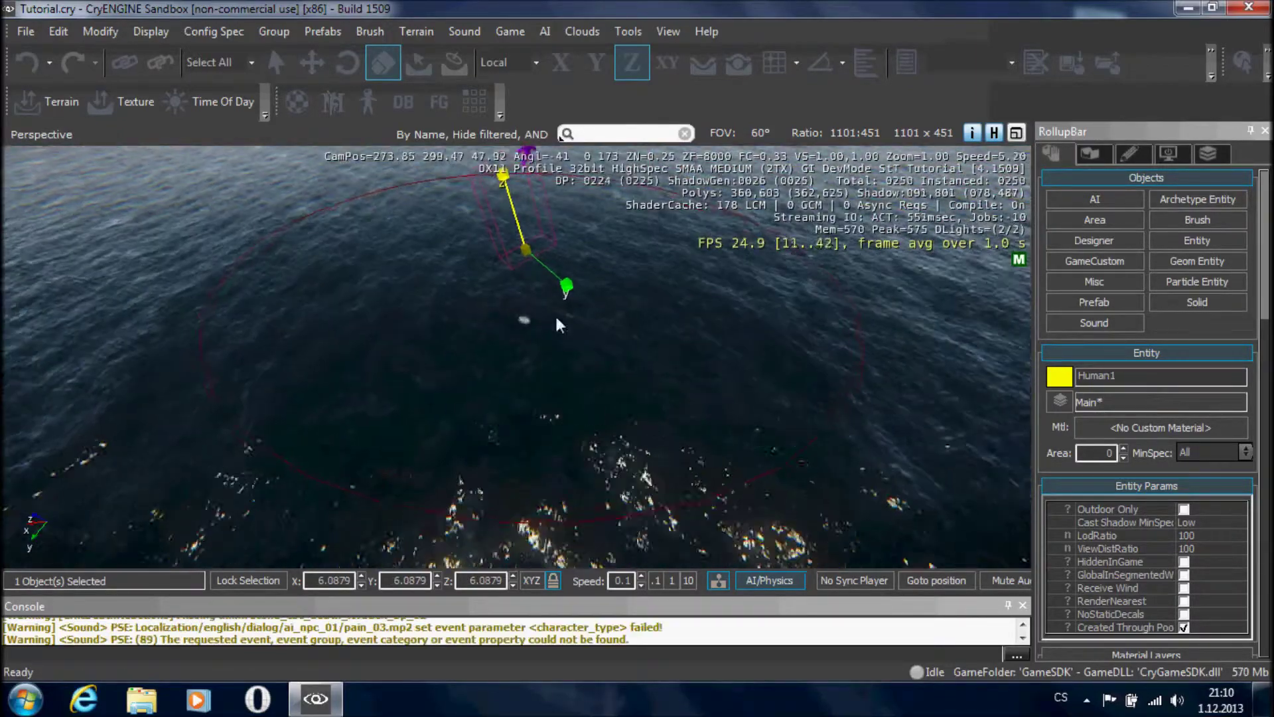
left_click(598, 63)
left_click(617, 63)
left_click(541, 216)
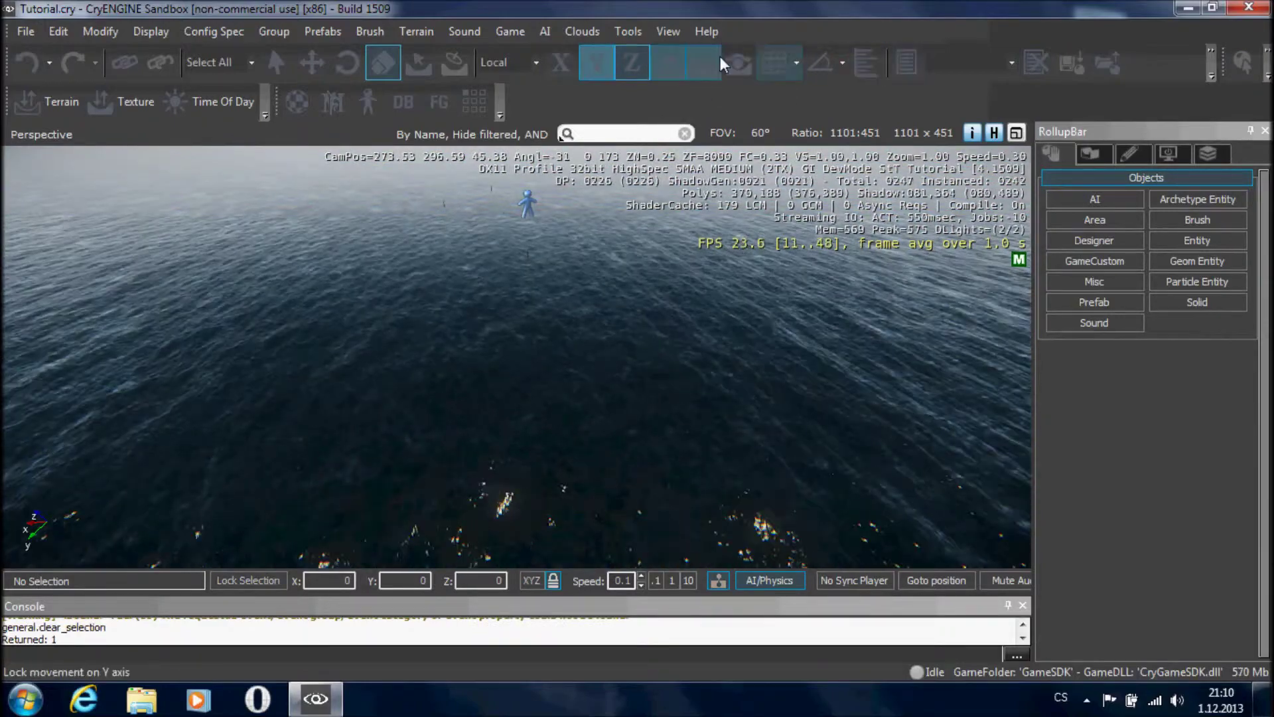
Undo the last scale change of the human.
key("w")
right_click_drag(360, 207, 366, 253)
right_click_drag(511, 356, 547, 400)
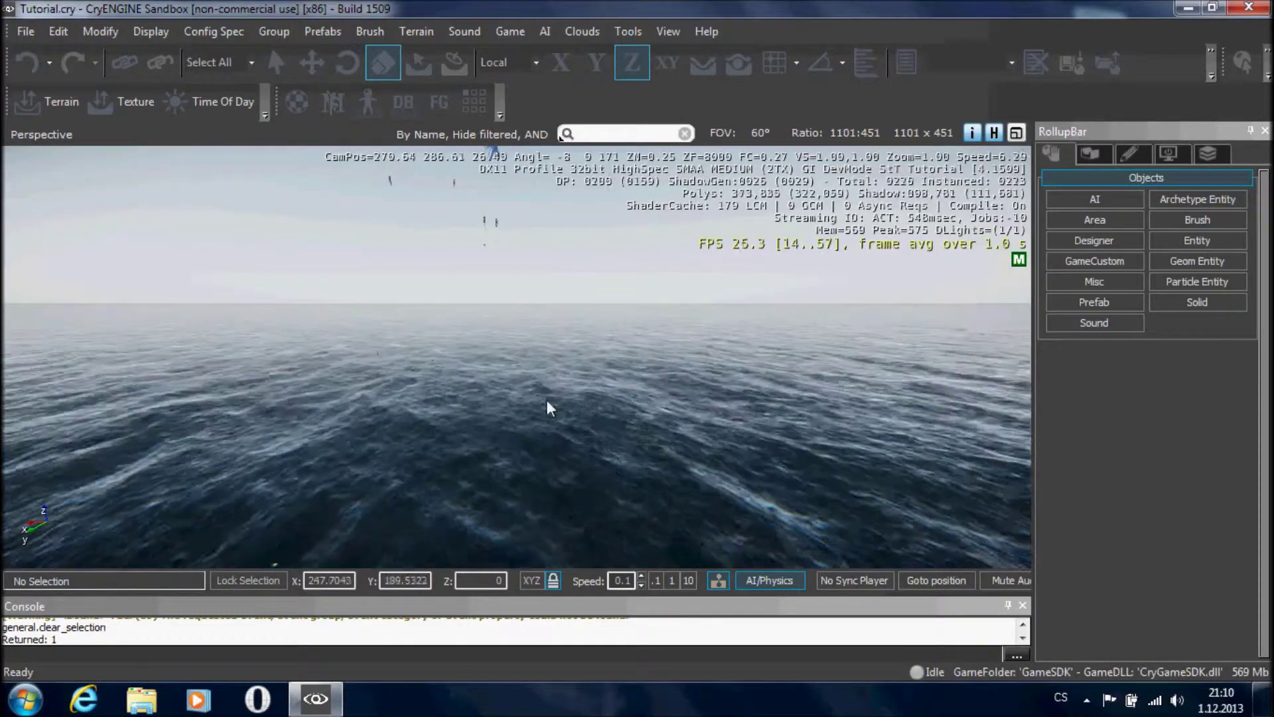
left_click(29, 56)
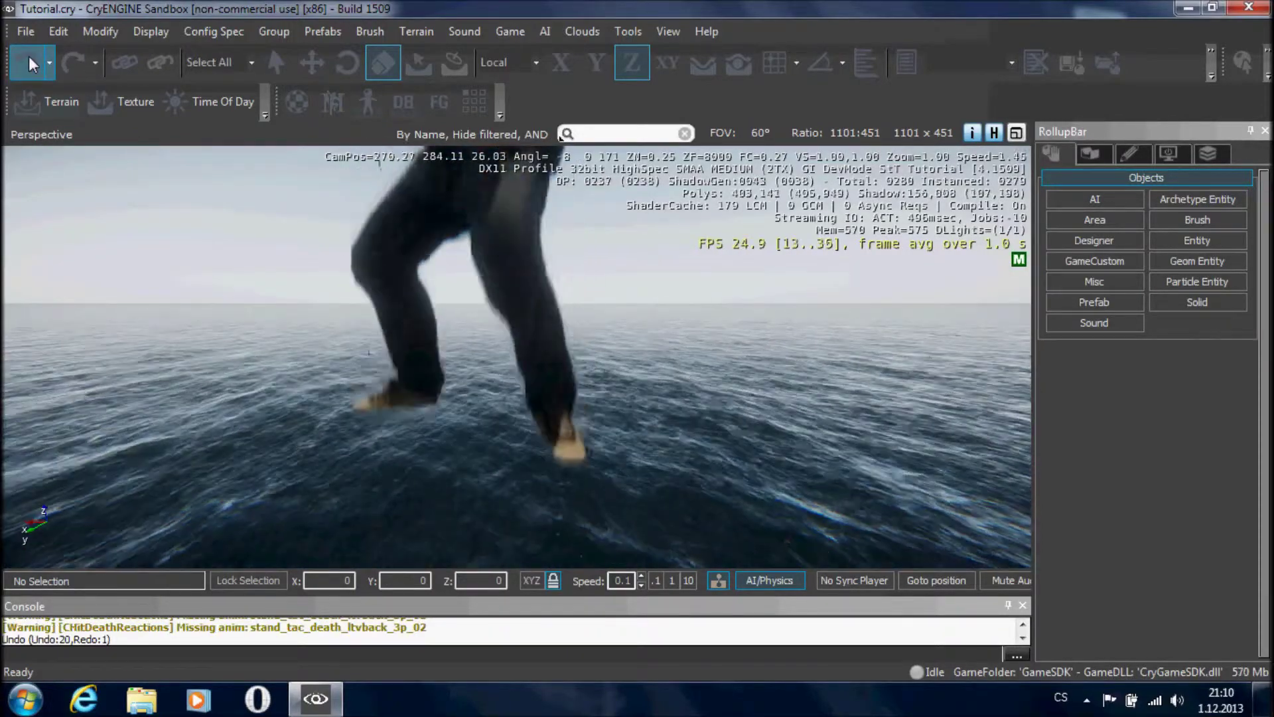
Examine the enlarged human from several sides and distances while AI/Physics is running.
right_click_drag(508, 345, 365, 455)
scroll(507, 343, "up", 8)
scroll(516, 353, "down", 6)
key("s")
key("w")
key("s")
key("w")
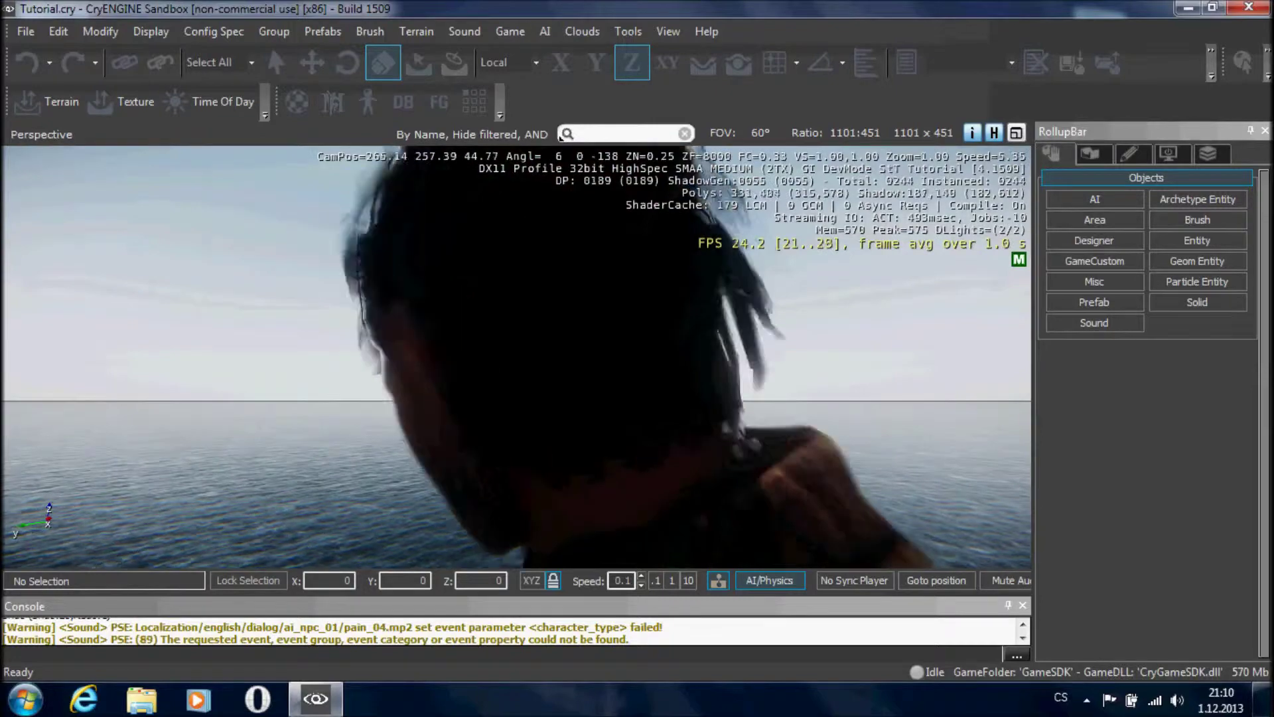
key("a")
key("s")
scroll(471, 424, "down", 5)
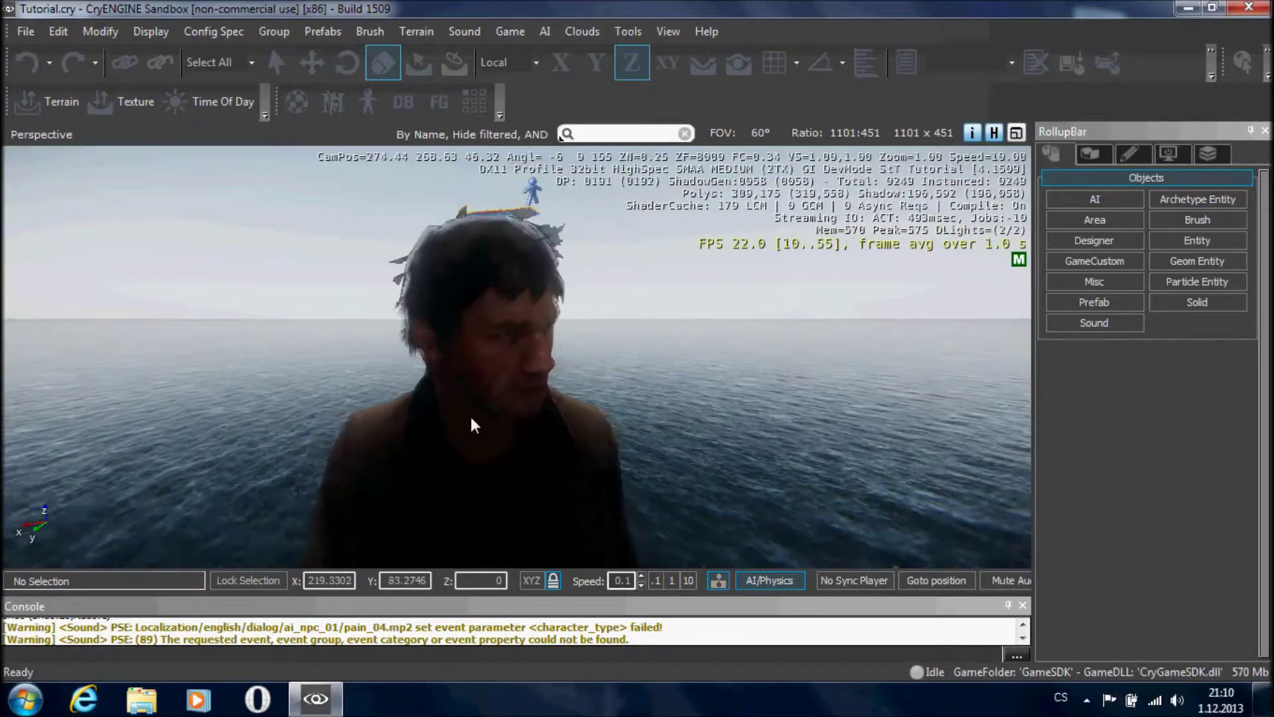
right_click_drag(504, 409, 519, 488)
scroll(515, 464, "down", 5)
scroll(515, 463, "up", 5)
scroll(516, 463, "down", 8)
Select the enlarged human with a box, clear the selection and view it close up.
left_click_drag(382, 247, 653, 446)
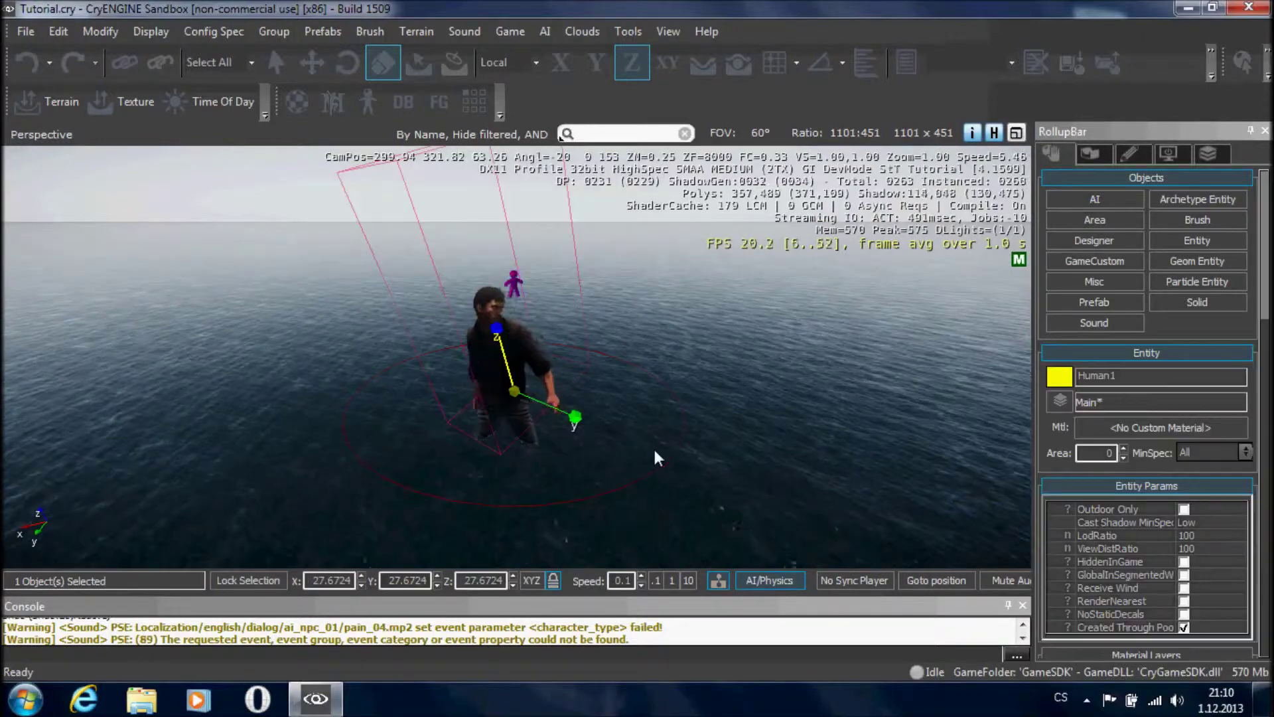
left_click(653, 448)
scroll(493, 373, "up", 8)
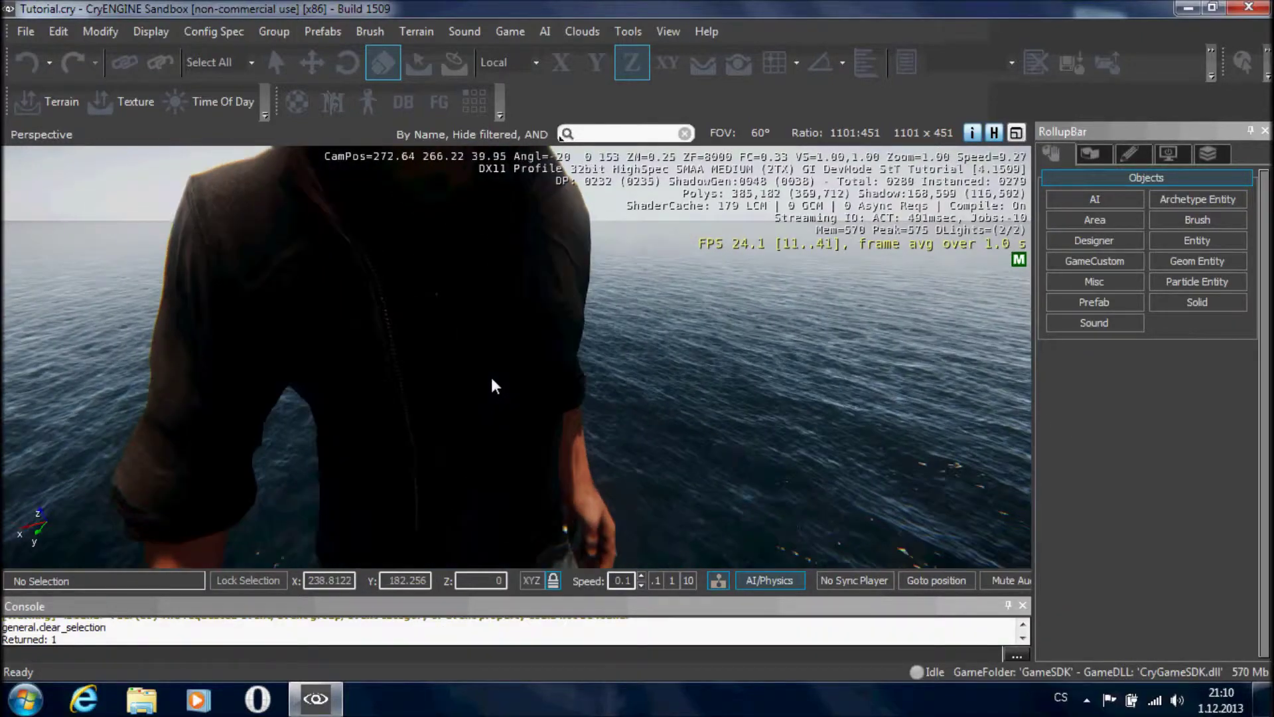
scroll(492, 386, "down", 10)
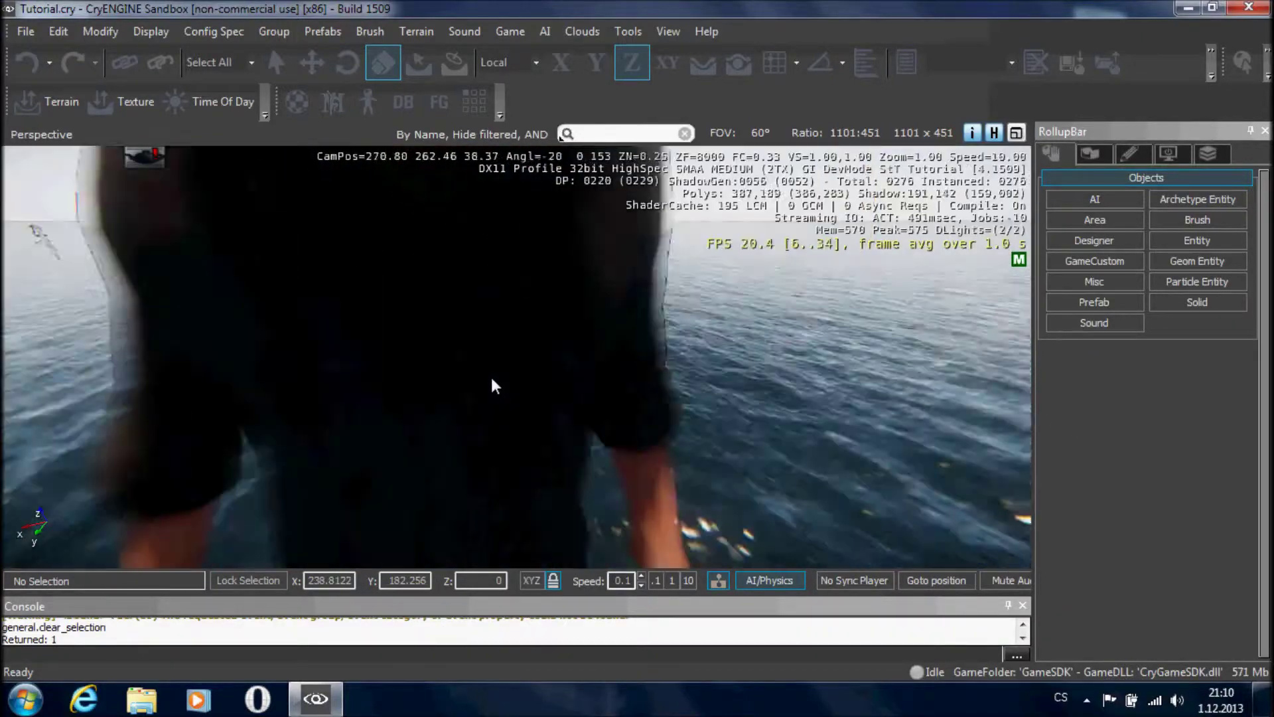